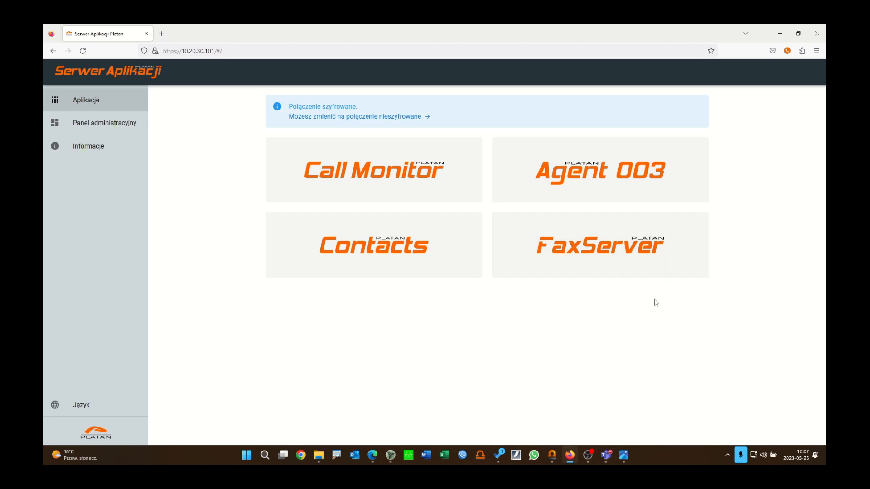
Step: Bring the ProximaWeb configuration window to the front from the taskbar
{"action": "left_click", "coordinate": [552, 454]}
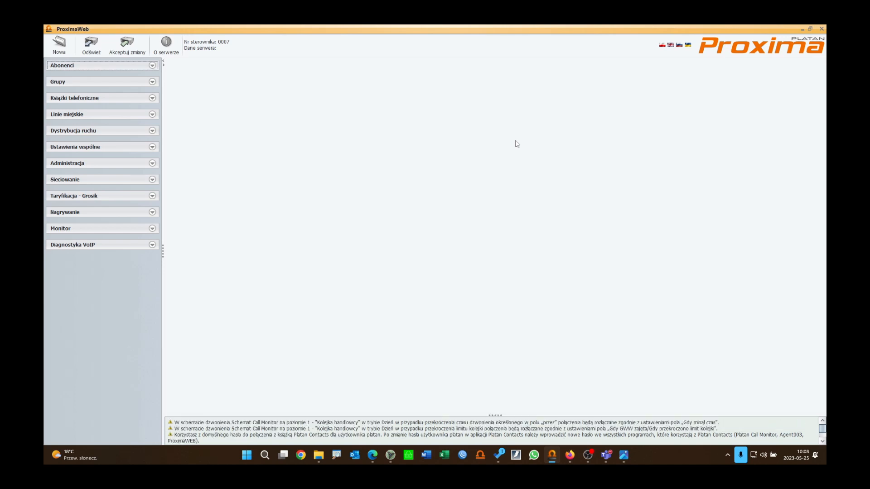
Step: In the trunk-line permissions, set VoIP 1's incoming-traffic table to Brak
{"action": "left_click", "coordinate": [97, 116]}
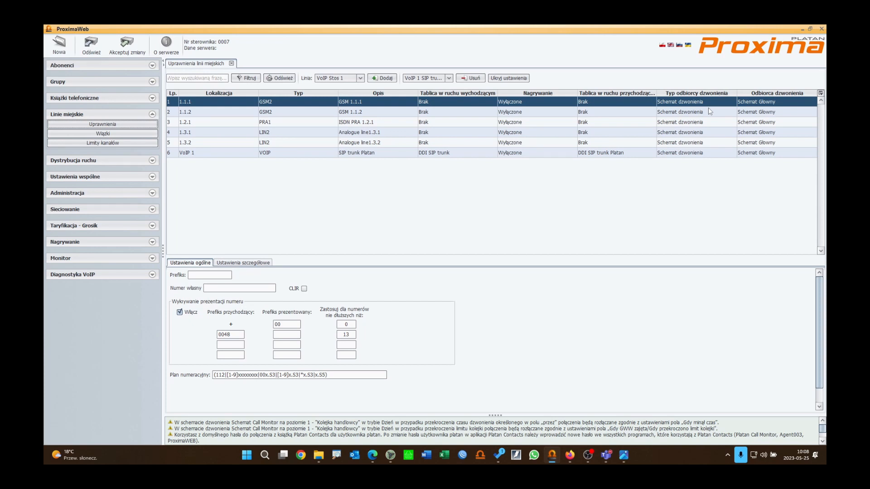
{"action": "left_click", "coordinate": [534, 155]}
{"action": "left_click", "coordinate": [608, 155]}
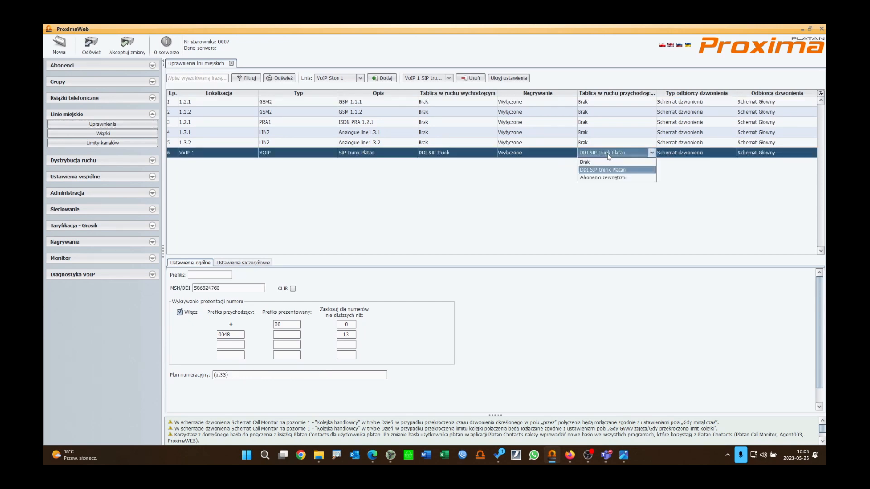
{"action": "left_click", "coordinate": [608, 161]}
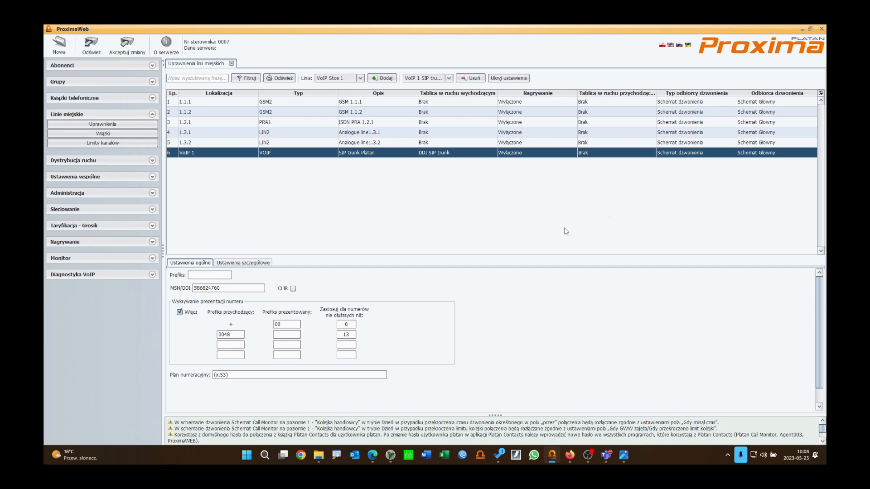
{"action": "left_click", "coordinate": [123, 162]}
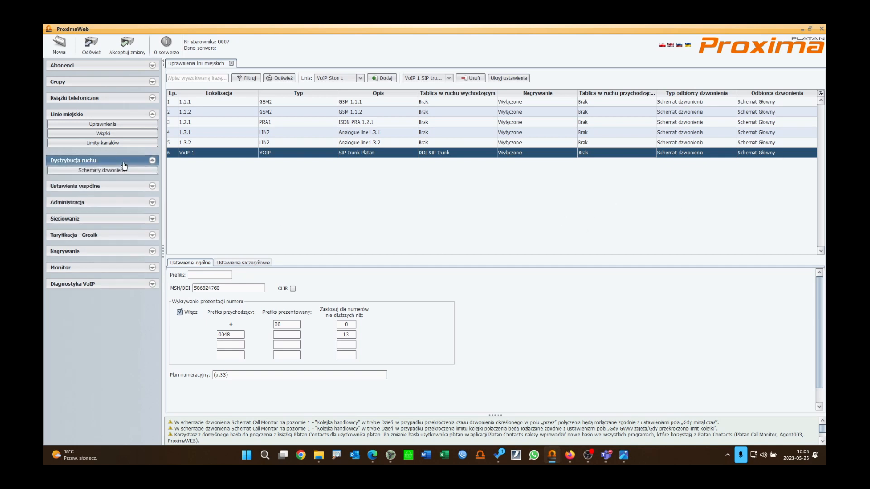
Step: Check the fax number in the ring schemes, then view the Licencje page with 2 T.38 channels
{"action": "left_click", "coordinate": [120, 169]}
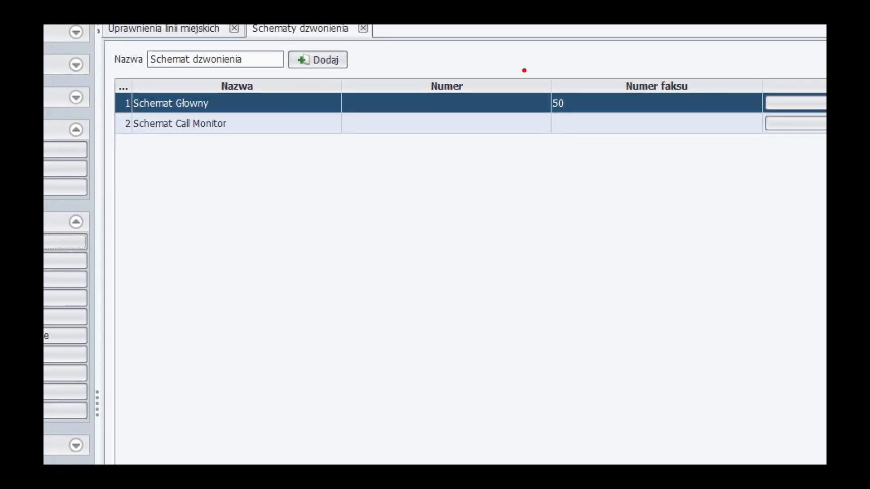
{"action": "left_click_drag", "start_coordinate": [525, 71], "coordinate": [714, 116]}
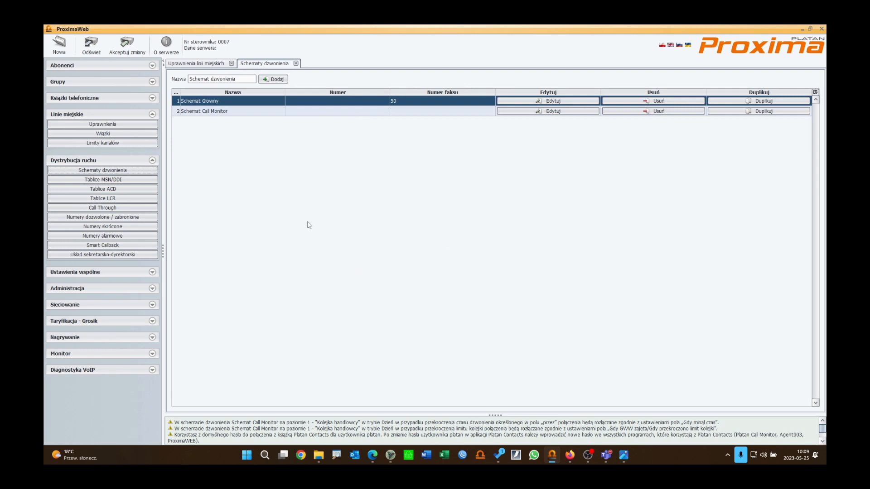
{"action": "left_click", "coordinate": [111, 289]}
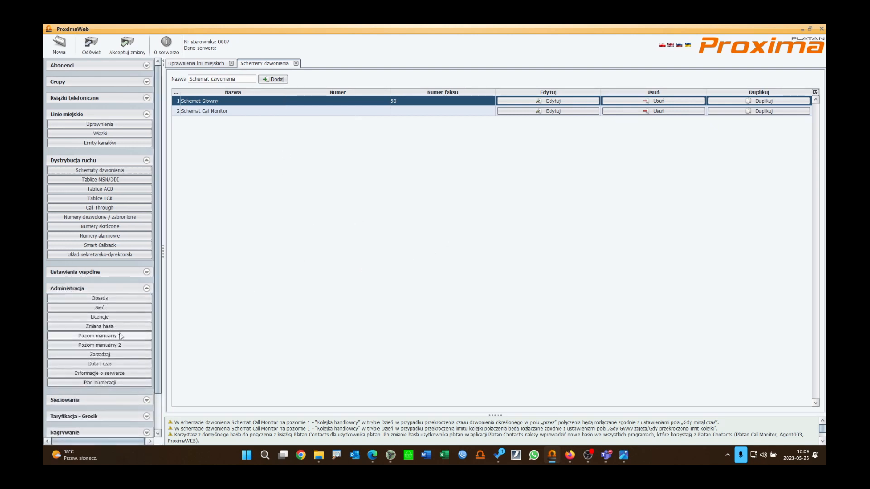
{"action": "left_click", "coordinate": [99, 318]}
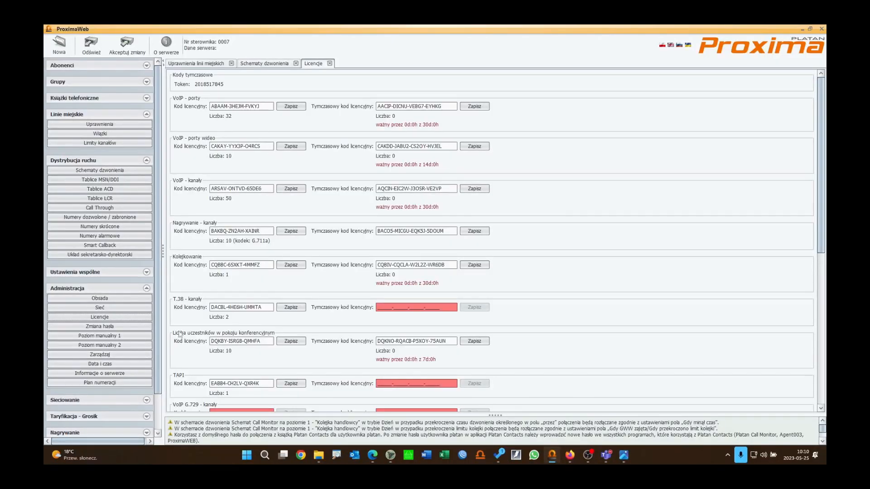
Step: In Abonenci > Uprawnienia, replace extension 50's (VoIP 5) description with Fax
{"action": "left_click", "coordinate": [124, 291]}
{"action": "left_click", "coordinate": [96, 66]}
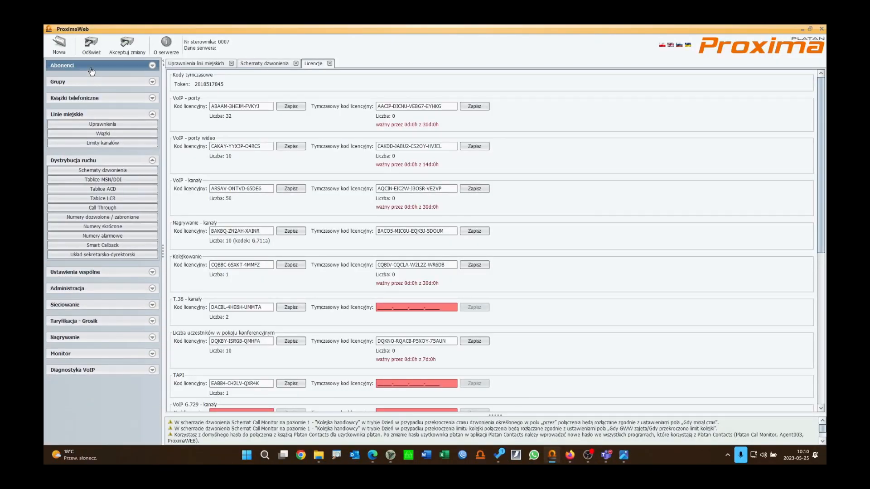
{"action": "left_click", "coordinate": [100, 77]}
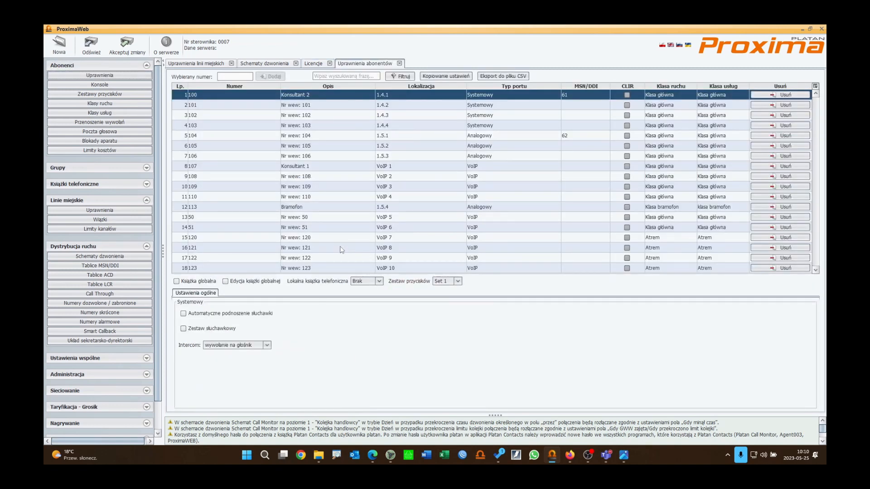
{"action": "left_click", "coordinate": [293, 217]}
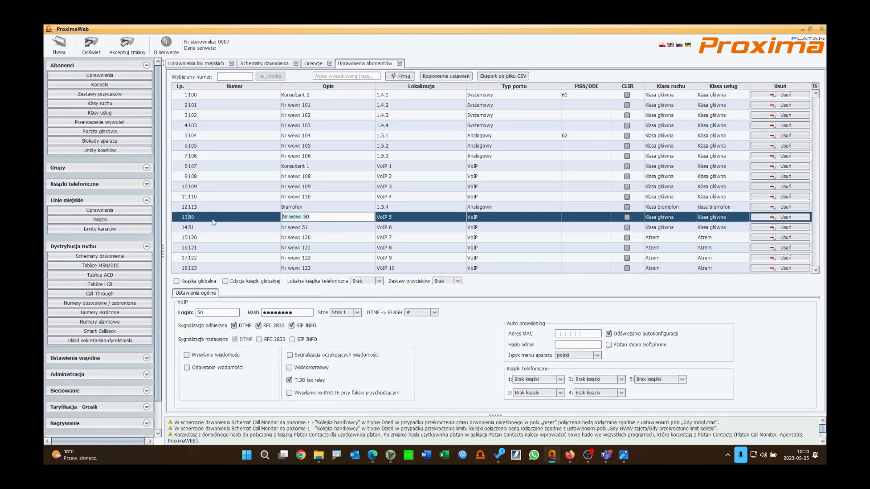
{"action": "key", "text": "ctrl+a"}
{"action": "type", "text": "Fa"}
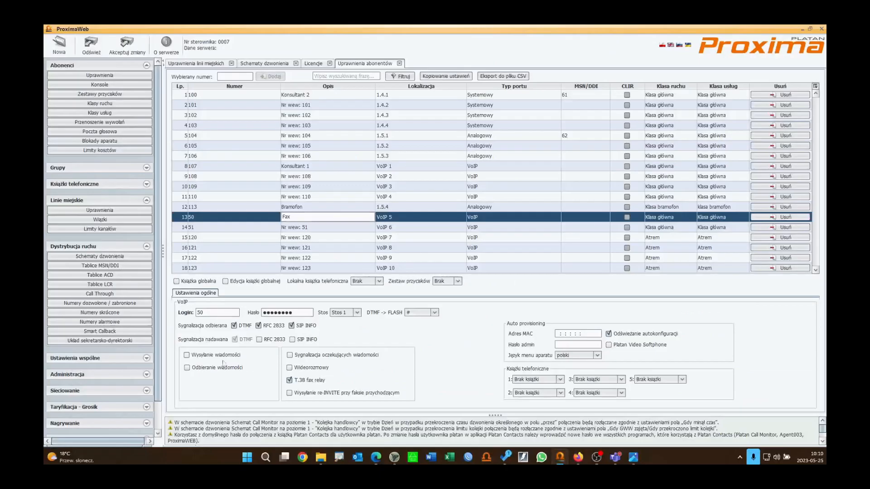
Step: Send the configuration to the PBX, confirm despite the warnings, and return to Firefox
{"action": "left_click", "coordinate": [134, 45]}
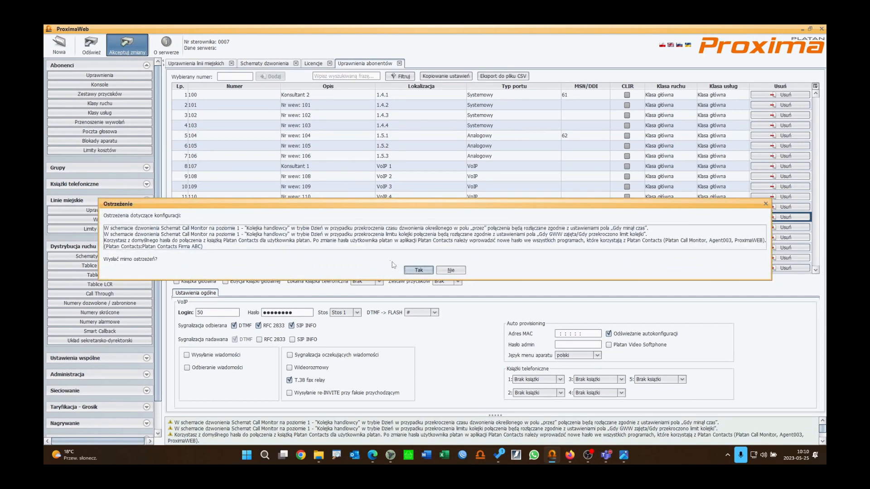
{"action": "left_click", "coordinate": [421, 269]}
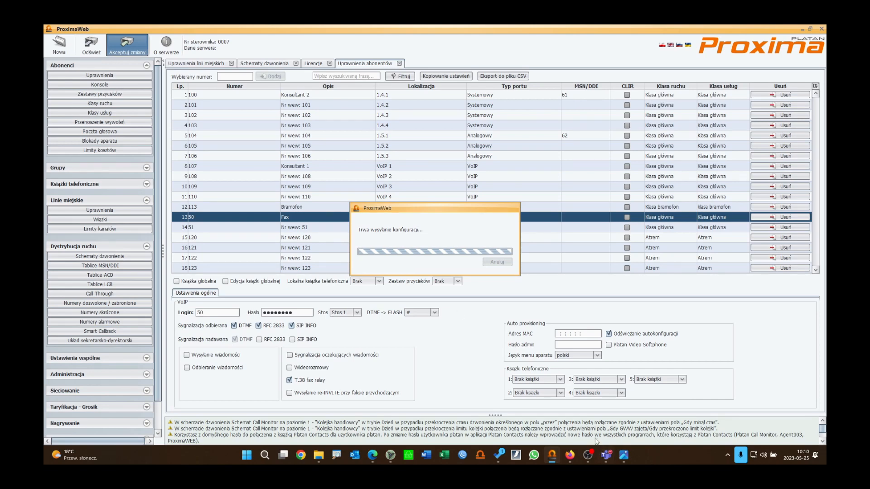
{"action": "left_click", "coordinate": [570, 455]}
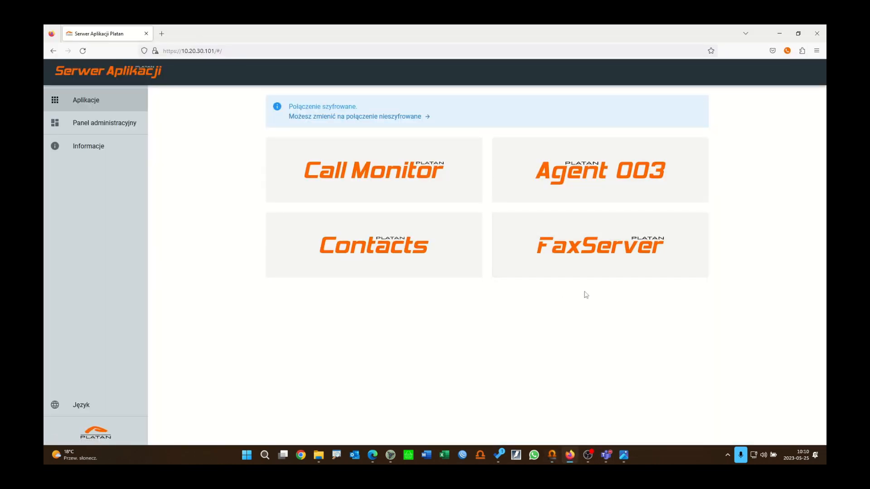
Step: Launch FaxServer from the Aplikacje page to reach the Nowy administrator form
{"action": "left_click", "coordinate": [615, 251]}
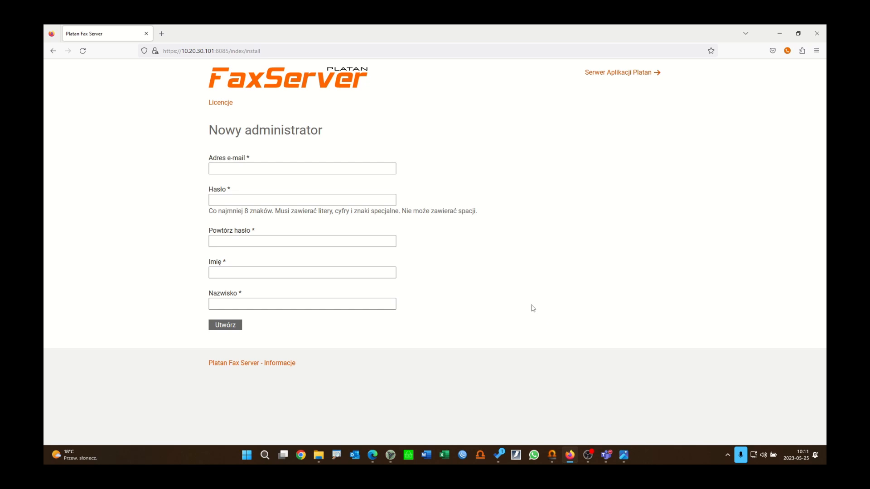
Step: Enter the administrator's e-mail address and the account password twice
{"action": "left_click", "coordinate": [369, 172]}
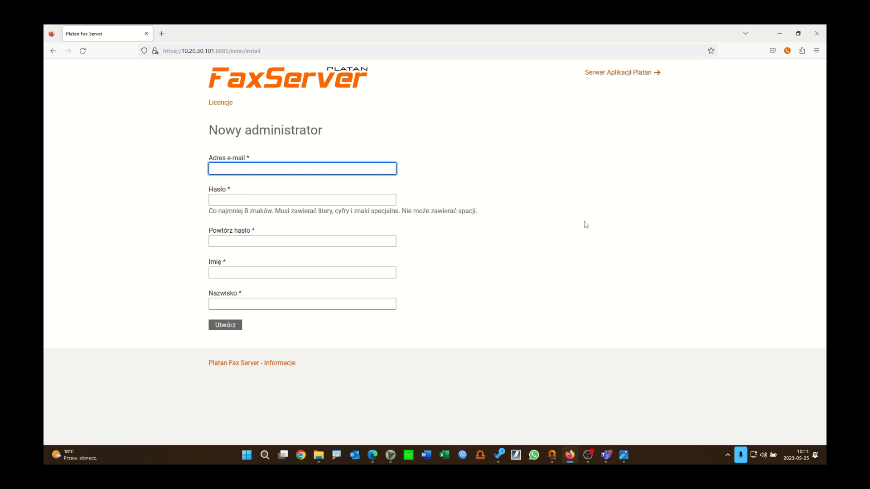
{"action": "left_click", "coordinate": [337, 198]}
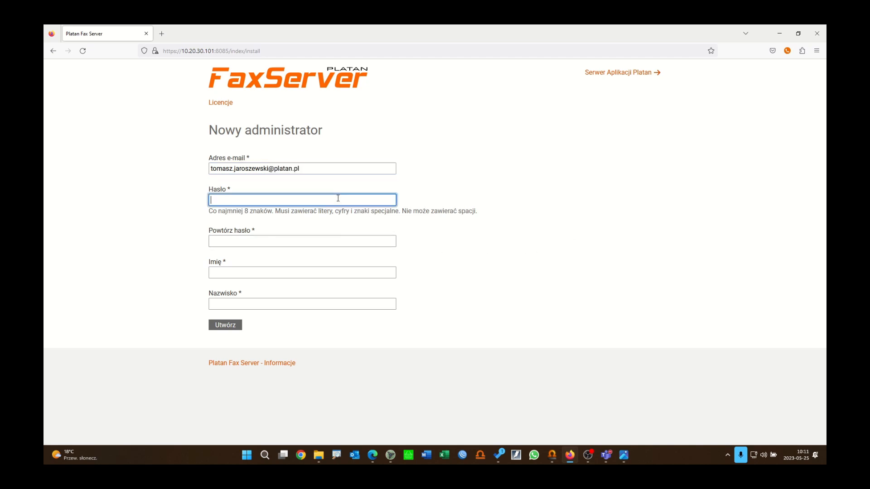
{"action": "left_click", "coordinate": [560, 214]}
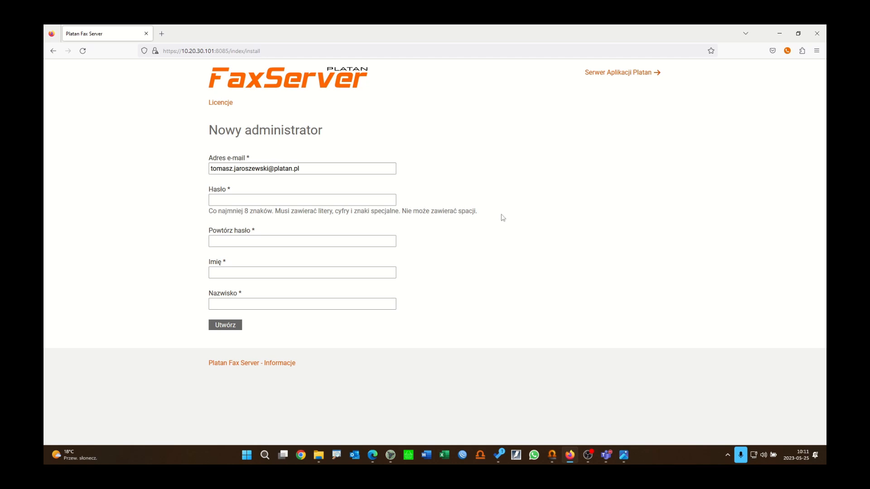
{"action": "left_click", "coordinate": [339, 201]}
{"action": "type", "text": "•••••"}
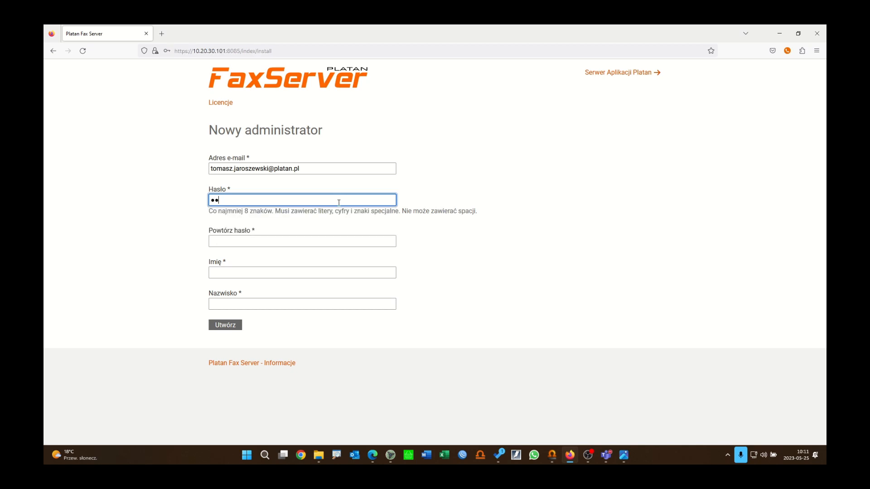
{"action": "type", "text": "••••••"}
{"action": "left_click", "coordinate": [312, 238]}
{"action": "type", "text": "••"}
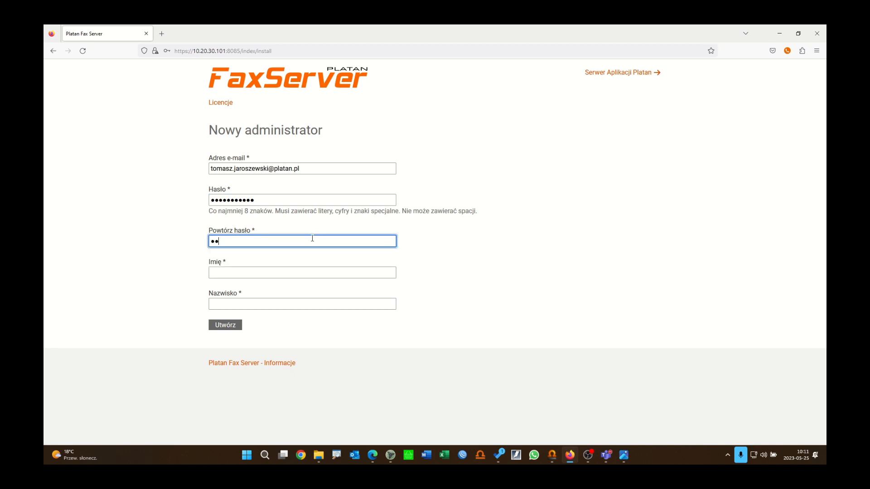
{"action": "type", "text": "•••••••••"}
Step: Fill in the administrator's first name and surname and create the account
{"action": "left_click", "coordinate": [264, 276]}
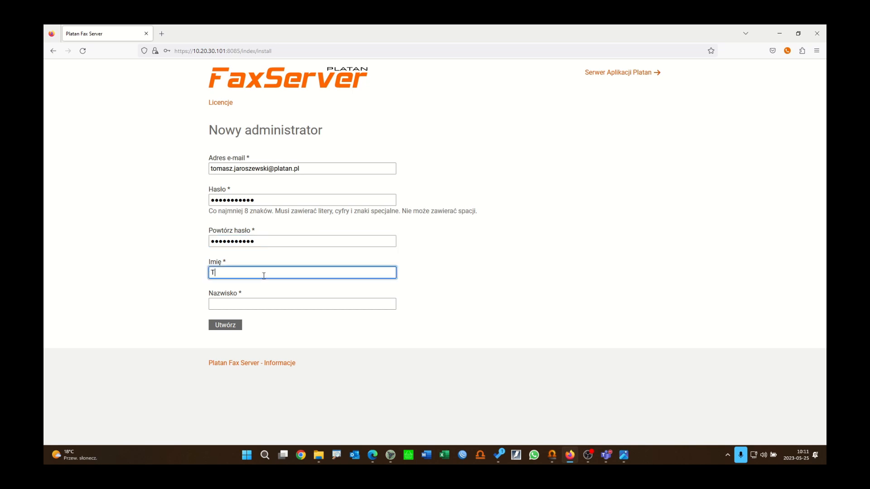
{"action": "left_click", "coordinate": [288, 303]}
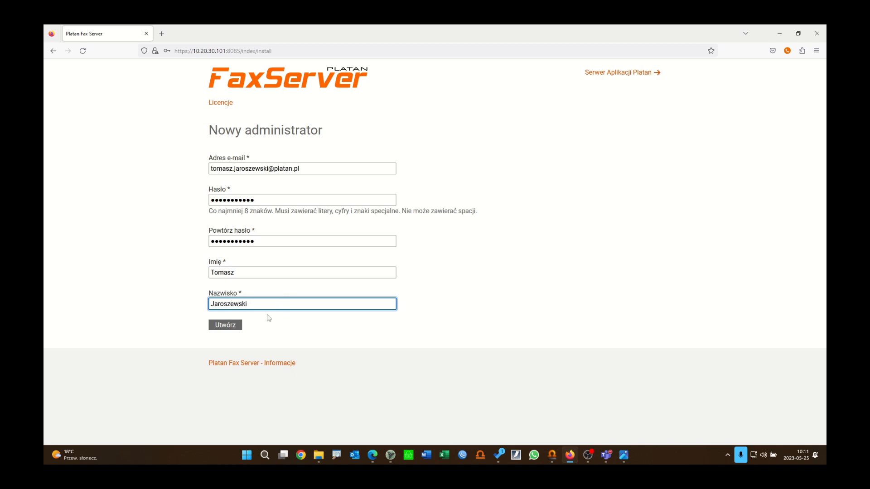
{"action": "left_click", "coordinate": [232, 326]}
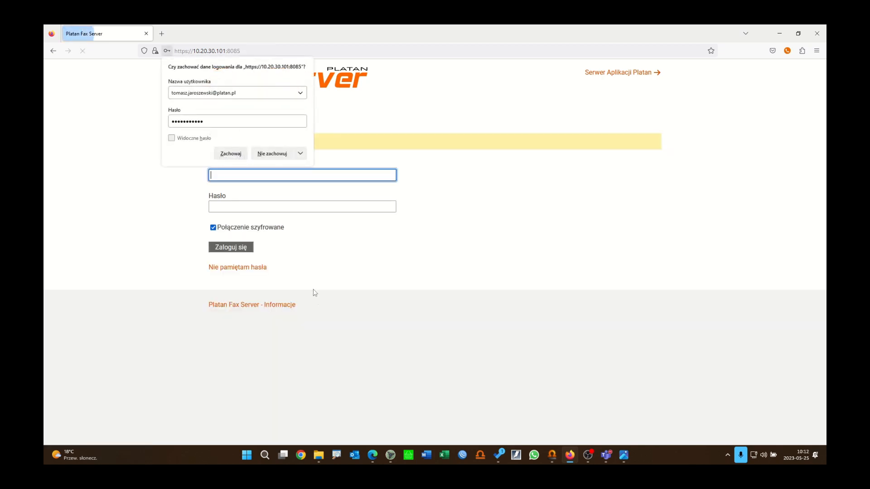
Step: Log in to FaxServer with the new administrator's e-mail address and password
{"action": "left_click", "coordinate": [473, 261]}
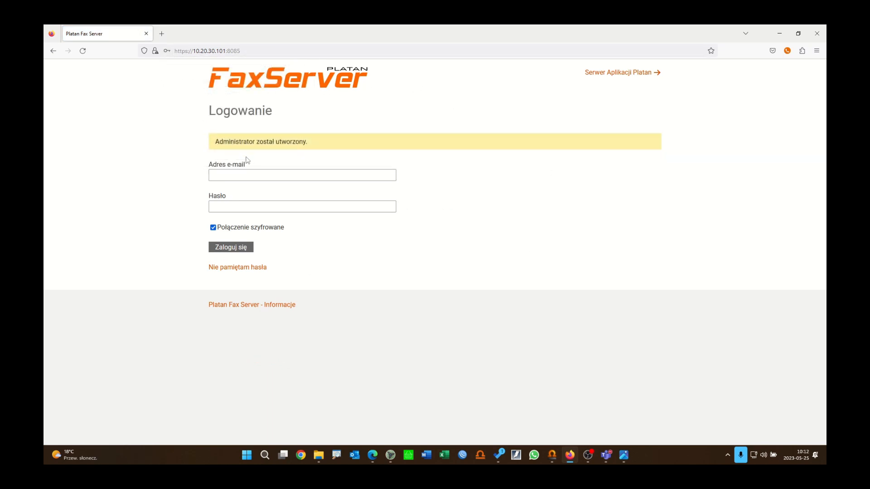
{"action": "left_click", "coordinate": [253, 176]}
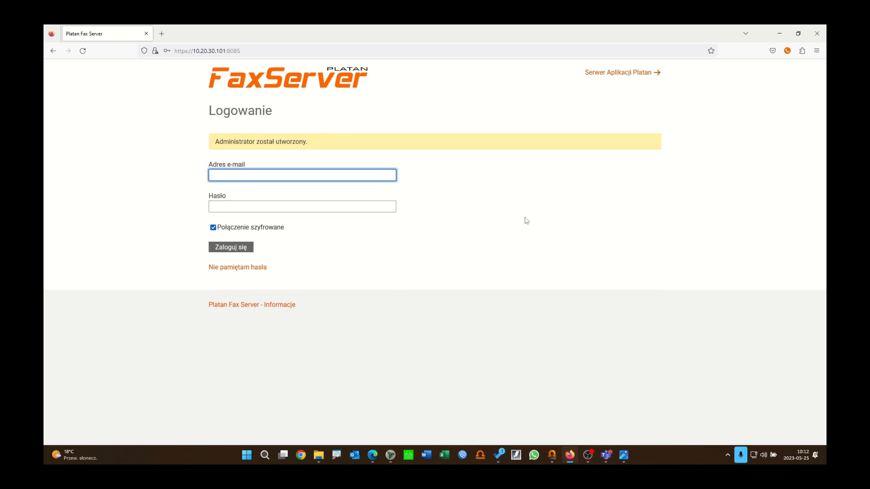
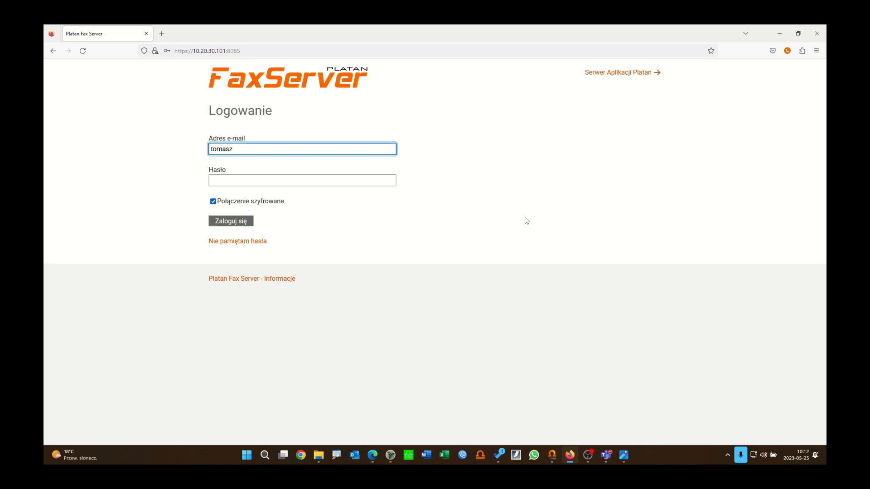
{"action": "key", "text": "Tab"}
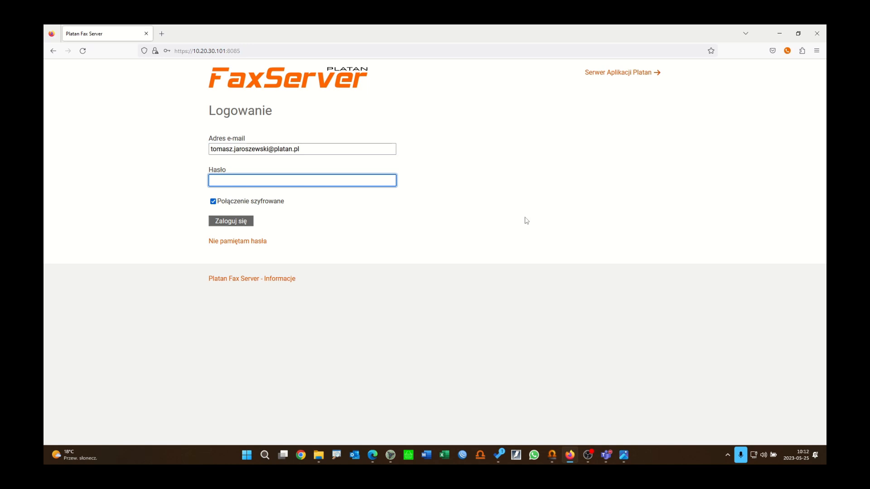
{"action": "type", "text": "***********"}
{"action": "left_click", "coordinate": [247, 222]}
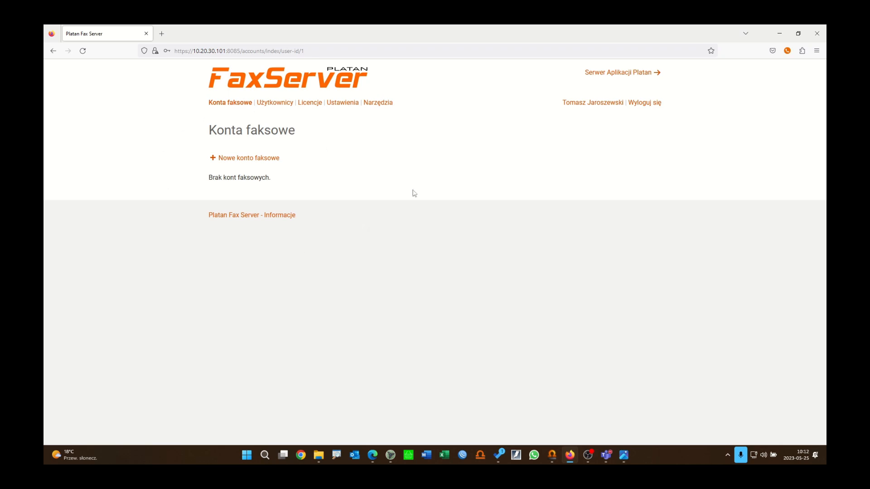
Step: Rename the fax server to 'Platanowe czwartki', review Profil SIP, then open Narzędzia
{"action": "left_click", "coordinate": [348, 105]}
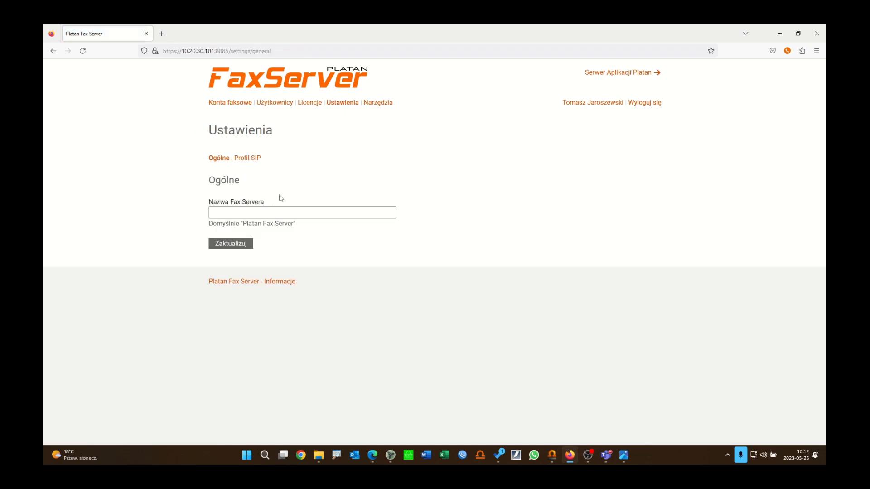
{"action": "left_click", "coordinate": [276, 213]}
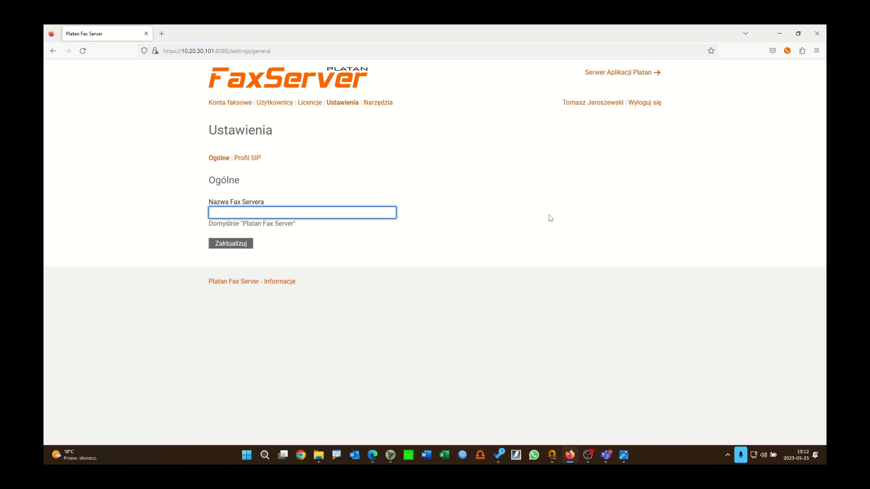
{"action": "type", "text": "Platanowe czwartki"}
{"action": "left_click", "coordinate": [245, 245]}
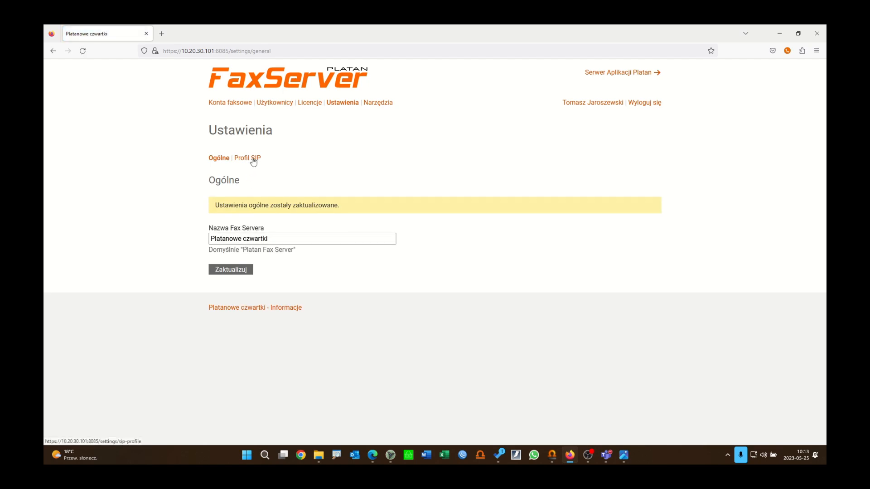
{"action": "left_click", "coordinate": [254, 162]}
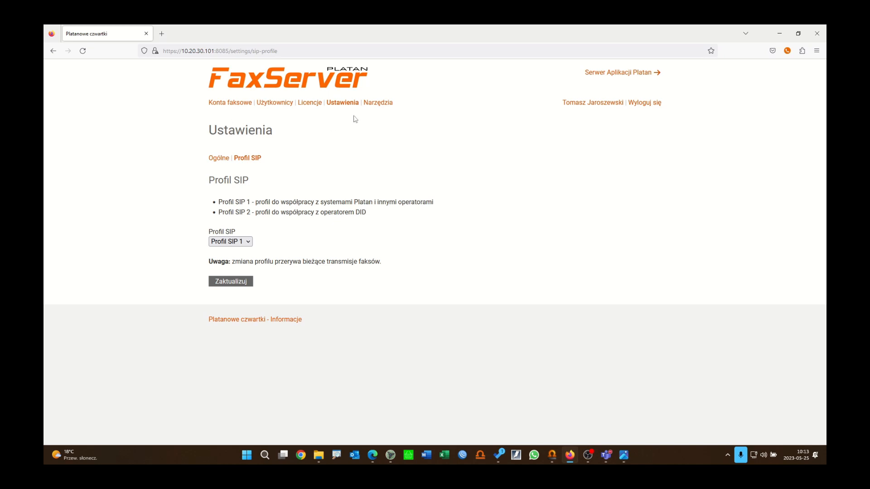
{"action": "left_click", "coordinate": [375, 106]}
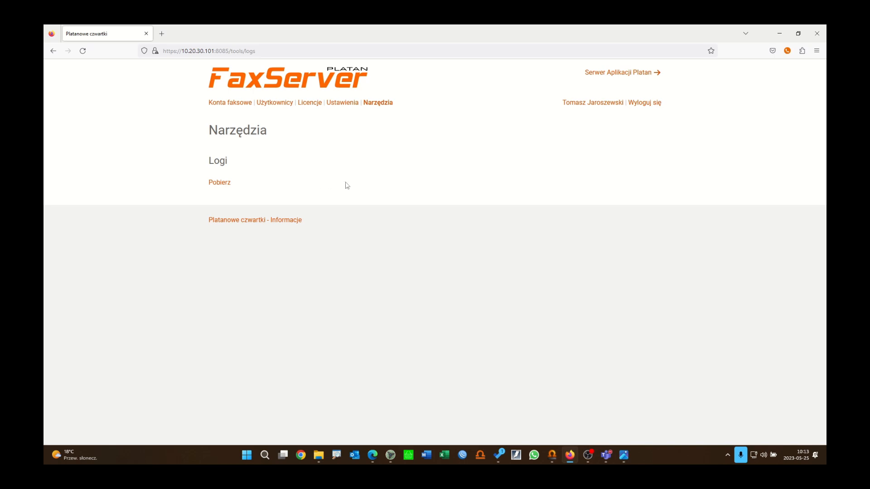
Step: Start a new fax account named Handlowy and enter its fax number
{"action": "left_click", "coordinate": [233, 104]}
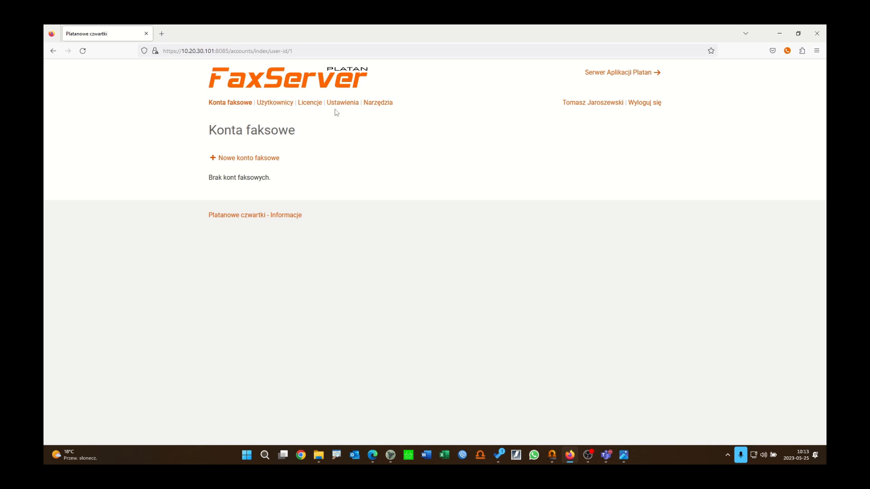
{"action": "left_click", "coordinate": [261, 161]}
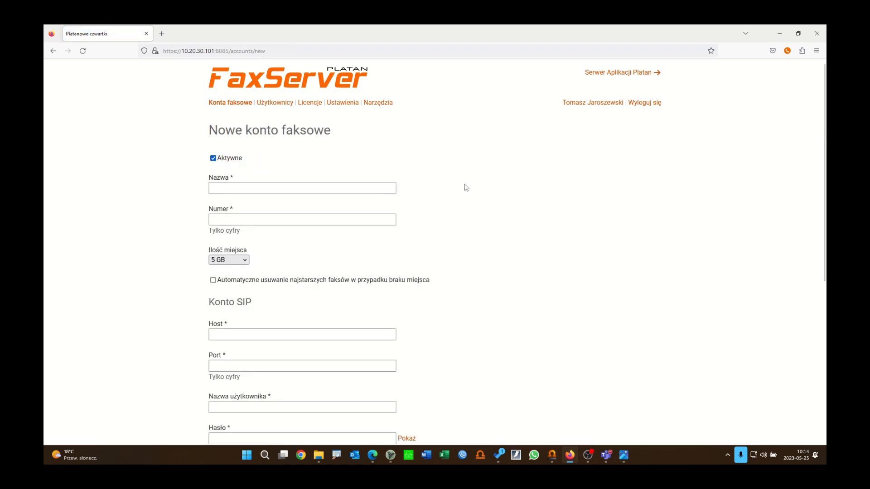
{"action": "left_click", "coordinate": [245, 189]}
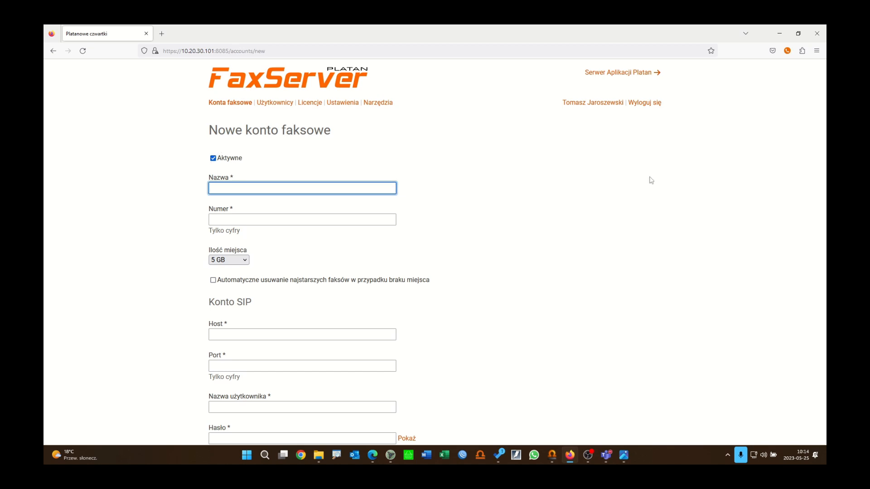
{"action": "type", "text": "Handlowy"}
{"action": "left_click", "coordinate": [349, 220]}
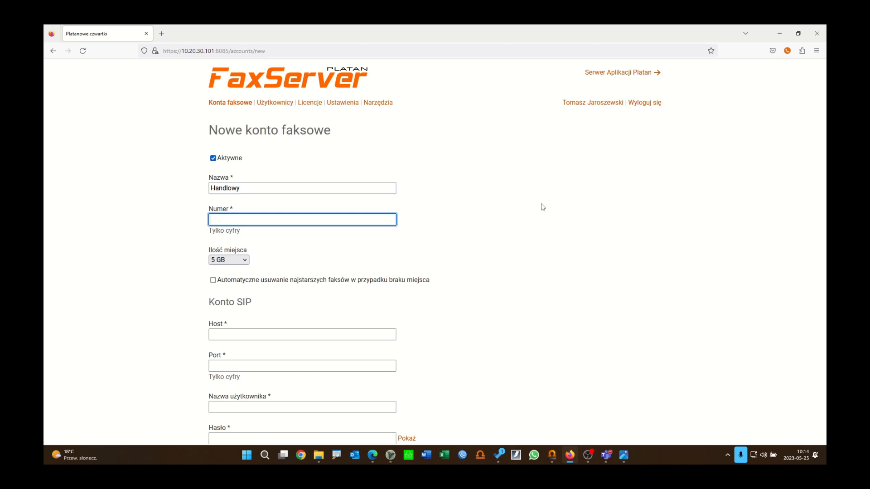
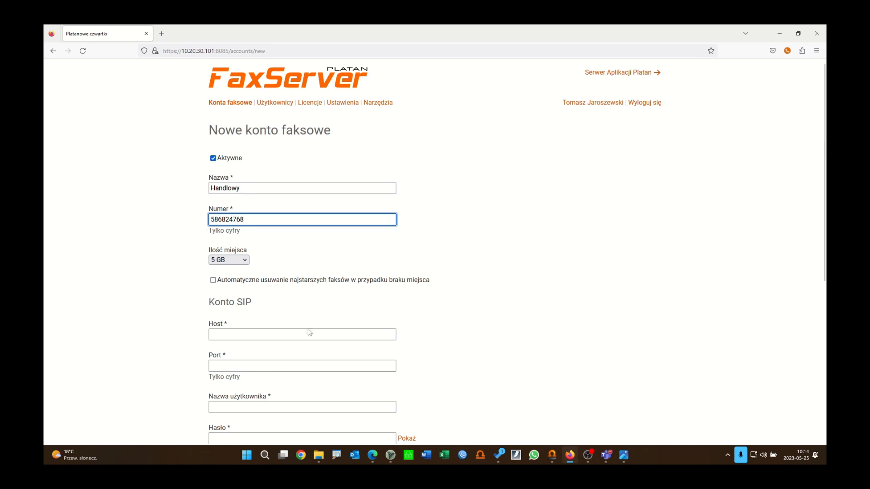
Step: Keep 5 GB storage and enable automatic deletion of the oldest faxes
{"action": "left_click", "coordinate": [245, 261]}
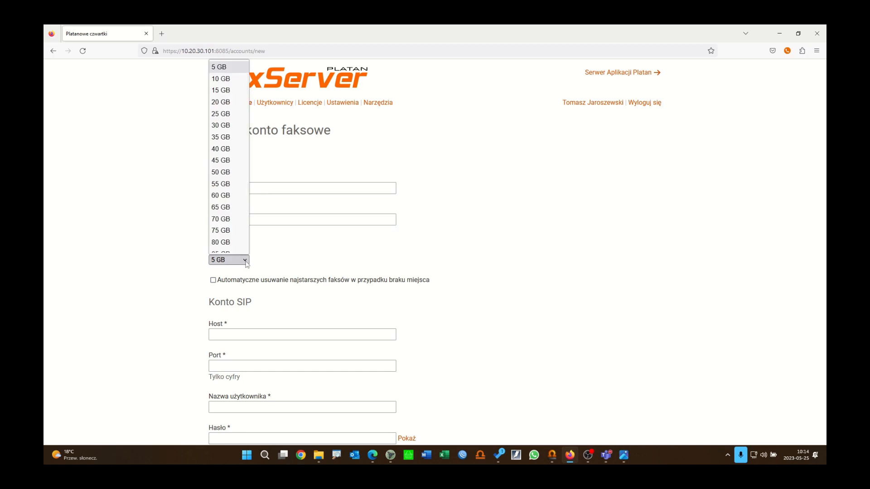
{"action": "scroll", "coordinate": [236, 248], "scroll_direction": "down", "scroll_amount": 2}
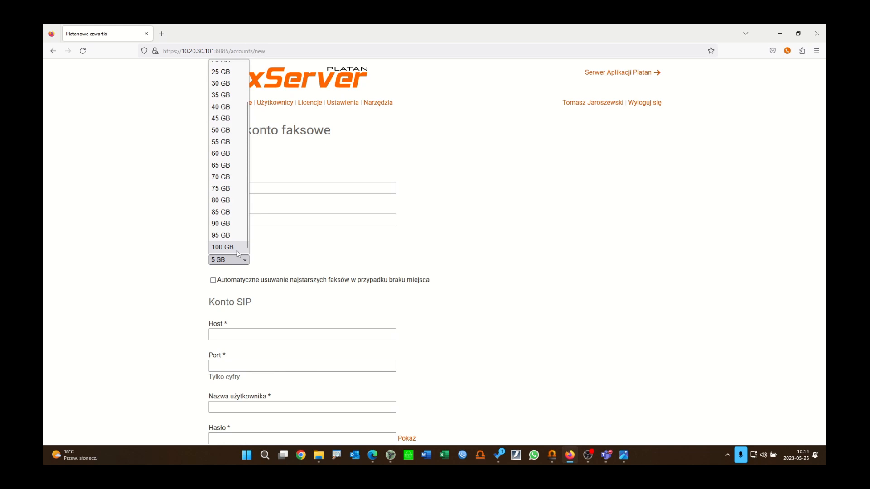
{"action": "left_click", "coordinate": [297, 257]}
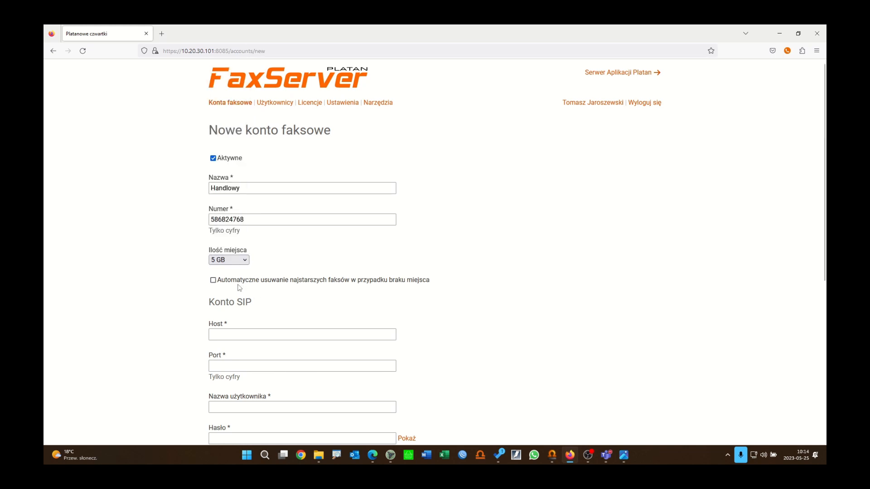
{"action": "left_click", "coordinate": [212, 281]}
{"action": "scroll", "coordinate": [372, 285], "scroll_direction": "down", "scroll_amount": 3}
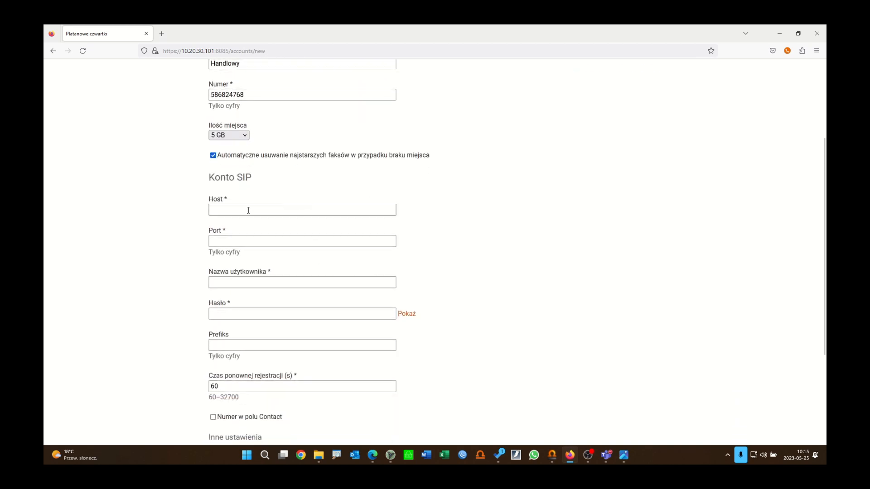
Step: Fill the Konto SIP fields: host 192.168.0.55, port 5060, user 50, the password, and prefix 0
{"action": "left_click", "coordinate": [248, 210]}
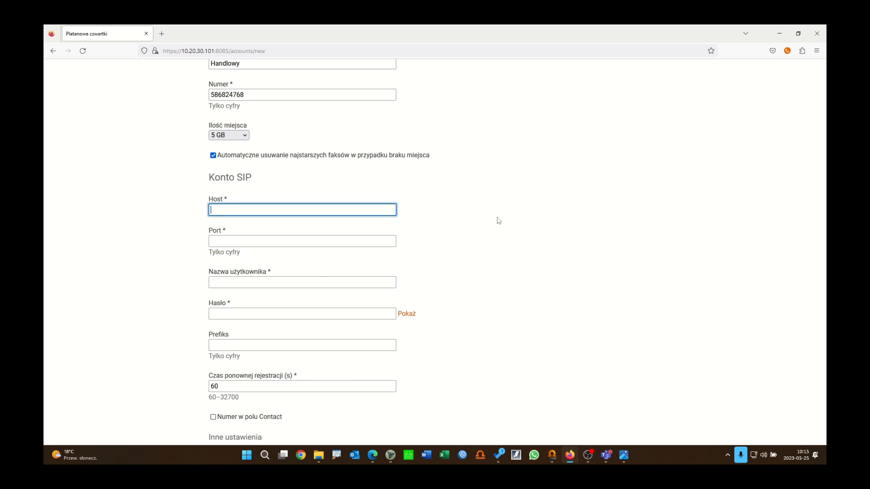
{"action": "type", "text": "192.168.0.55"}
{"action": "left_click", "coordinate": [246, 241]}
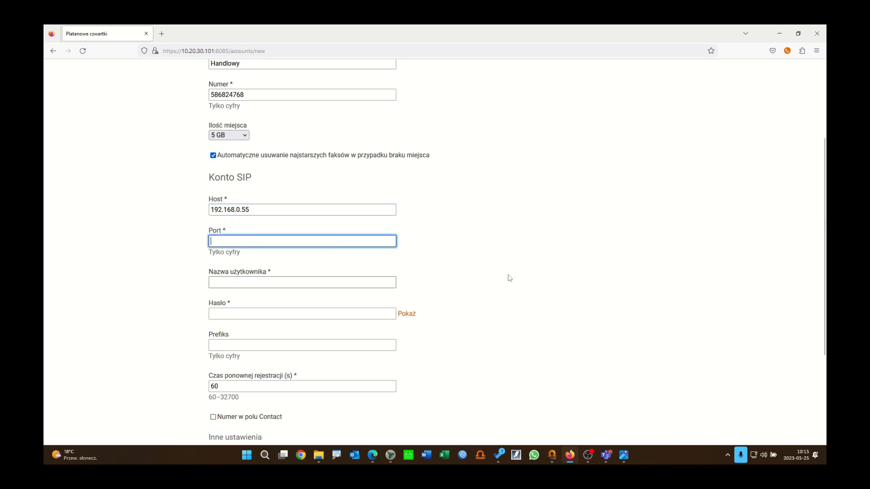
{"action": "type", "text": "5060"}
{"action": "left_click", "coordinate": [298, 283]}
{"action": "type", "text": "50"}
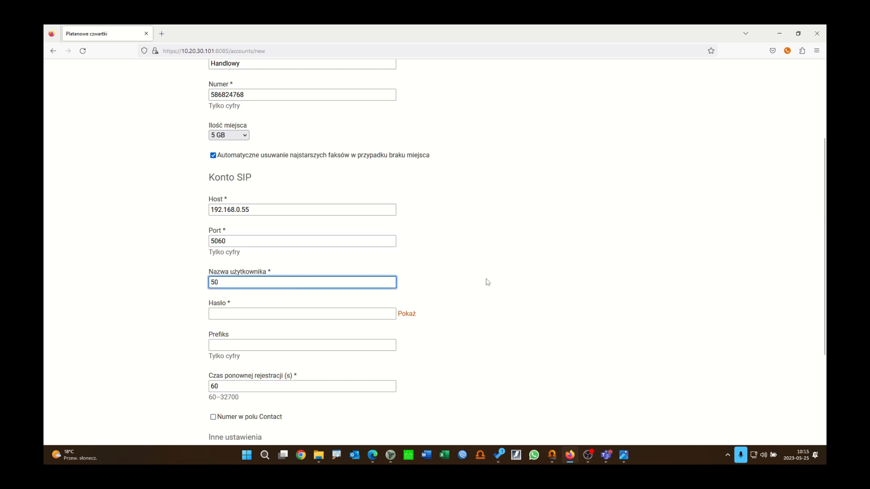
{"action": "left_click", "coordinate": [253, 312]}
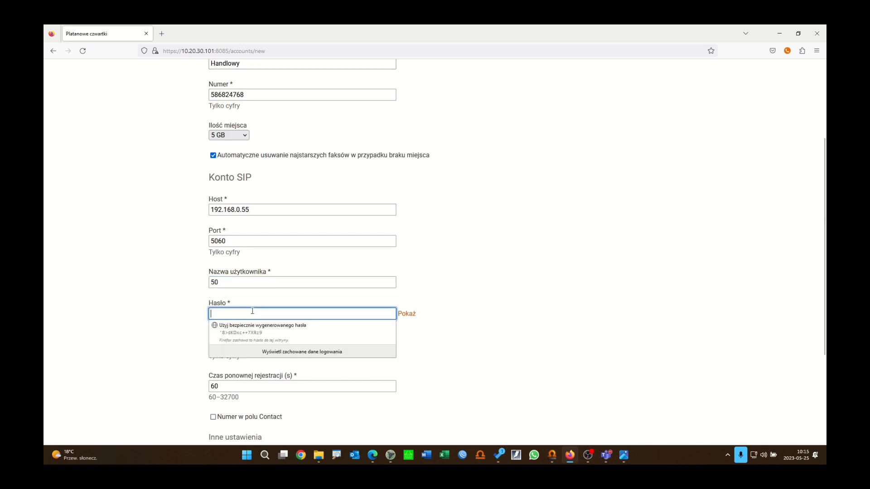
{"action": "type", "text": "•••••"}
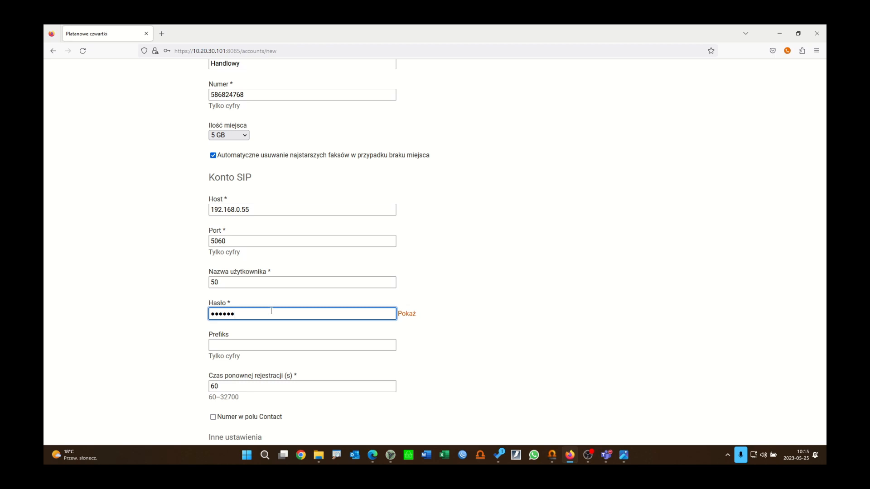
{"action": "type", "text": "•••"}
{"action": "left_click", "coordinate": [246, 344]}
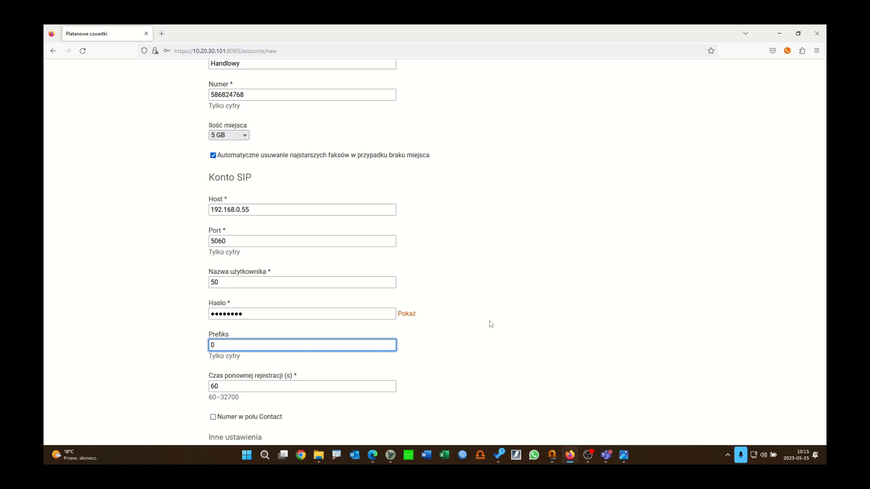
{"action": "scroll", "coordinate": [477, 319], "scroll_direction": "down", "scroll_amount": 3}
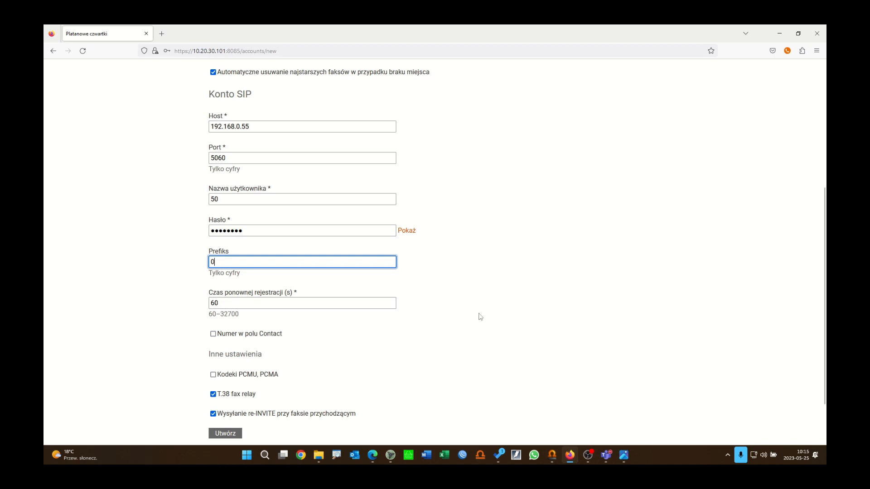
Step: Untick re-INVITE for incoming faxes, keep T.38 relay checked, and create the Handlowy account
{"action": "scroll", "coordinate": [480, 316], "scroll_direction": "down", "scroll_amount": 2}
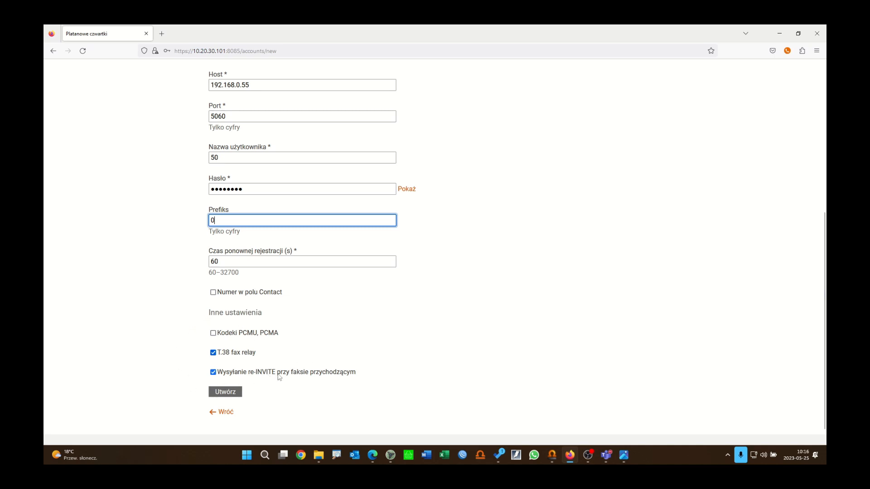
{"action": "left_click", "coordinate": [213, 372]}
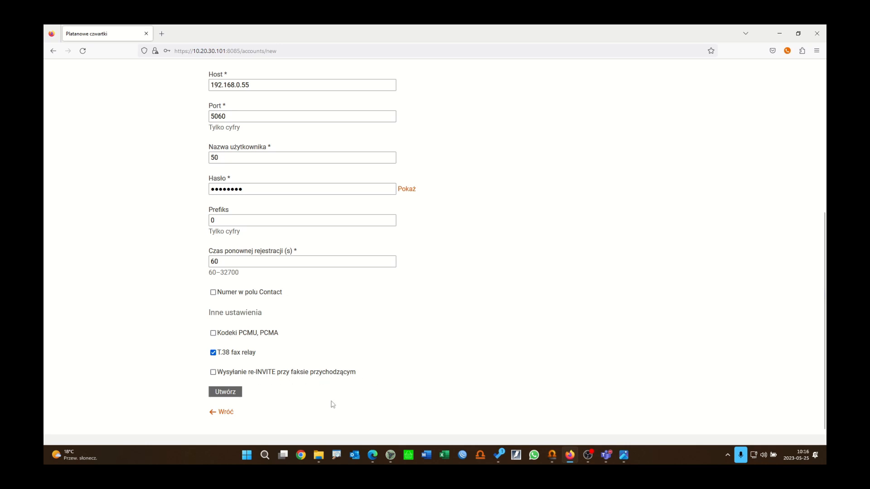
{"action": "left_click", "coordinate": [228, 392]}
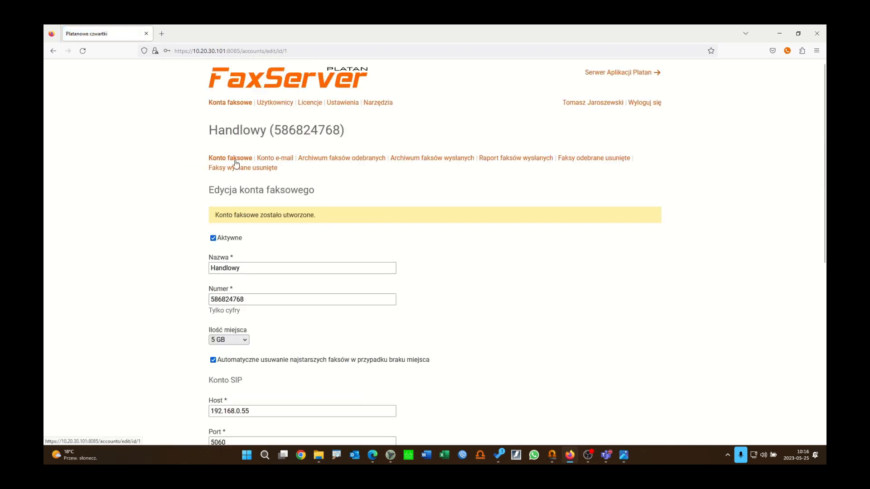
Step: Check that Handlowy's green status dot in the fax accounts list reads UP/REGED
{"action": "left_click", "coordinate": [240, 104]}
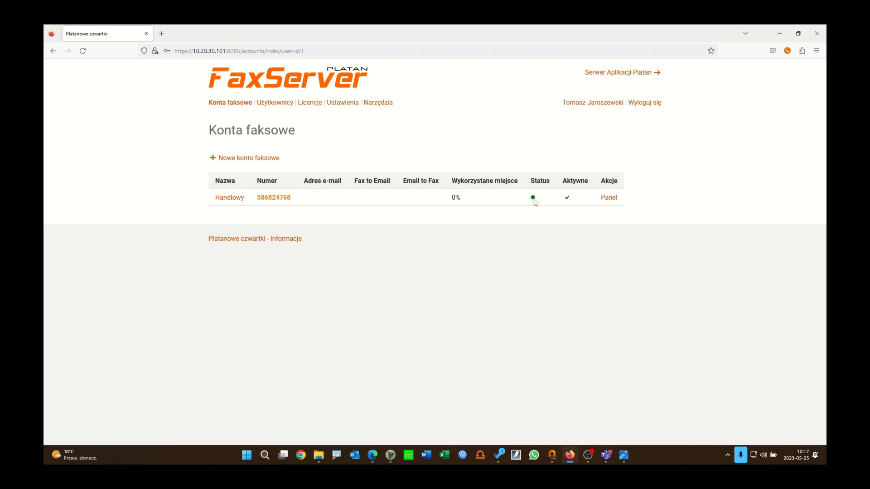
Step: Start a new user and enter their e-mail address and password twice
{"action": "mouse_move", "coordinate": [536, 203]}
{"action": "left_click", "coordinate": [275, 103]}
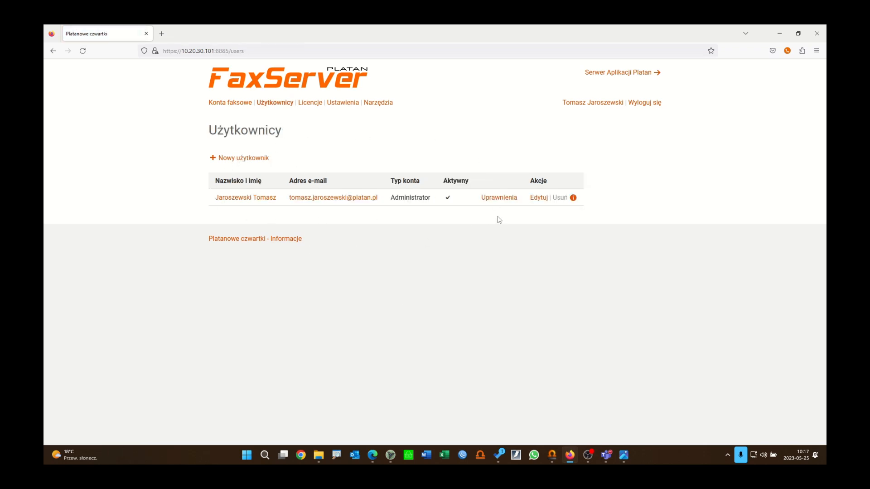
{"action": "left_click", "coordinate": [254, 161]}
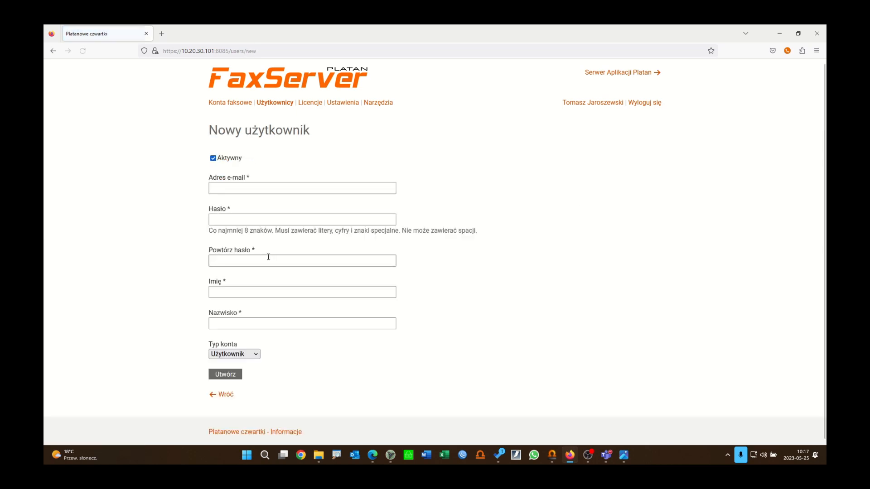
{"action": "left_click", "coordinate": [238, 188]}
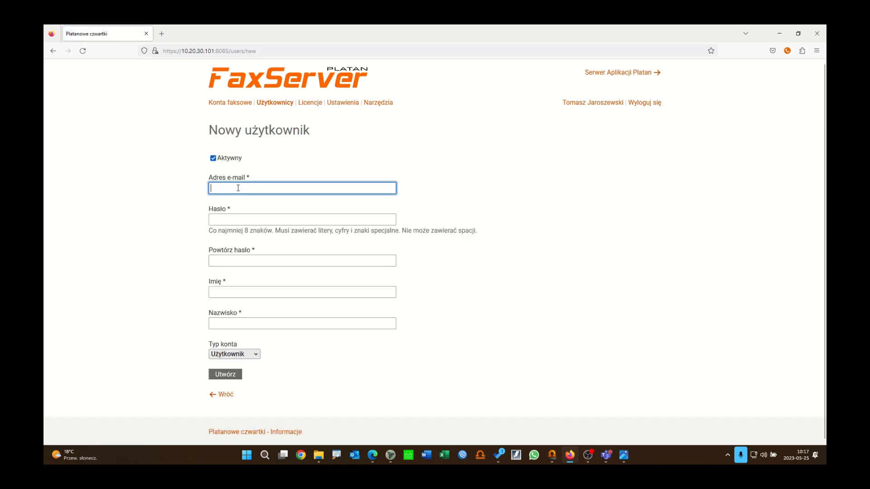
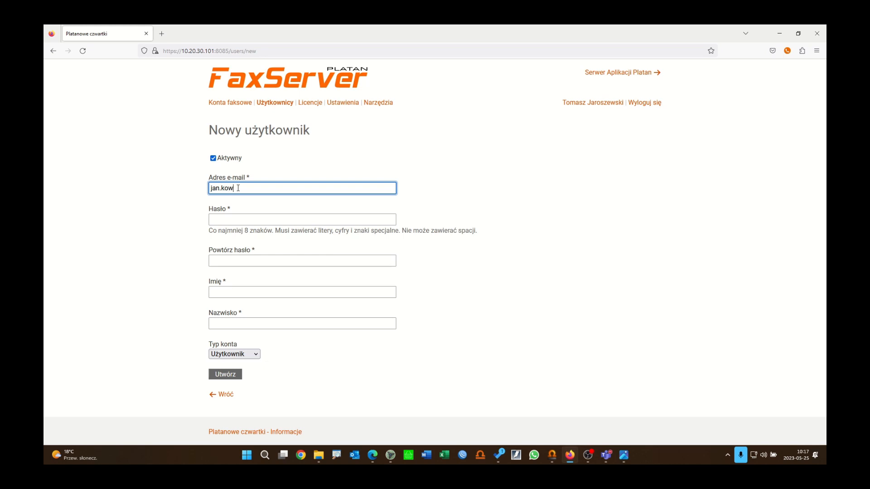
{"action": "left_click", "coordinate": [250, 219]}
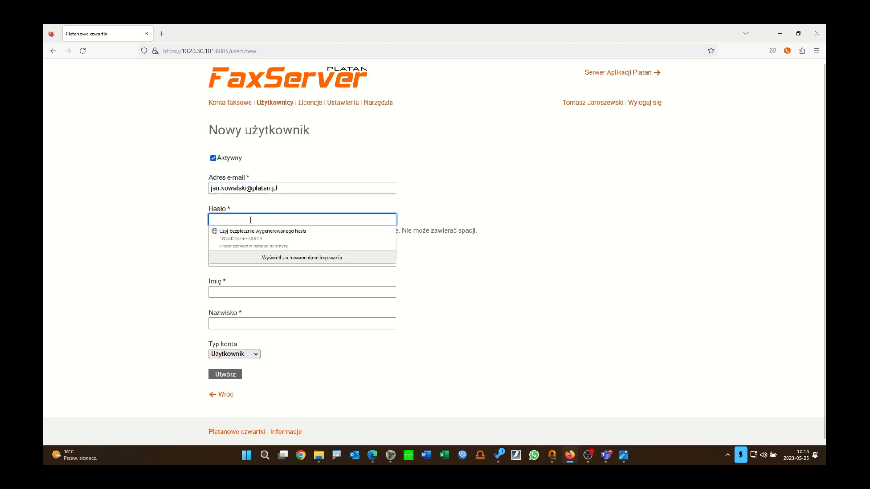
{"action": "type", "text": "•••••••••••"}
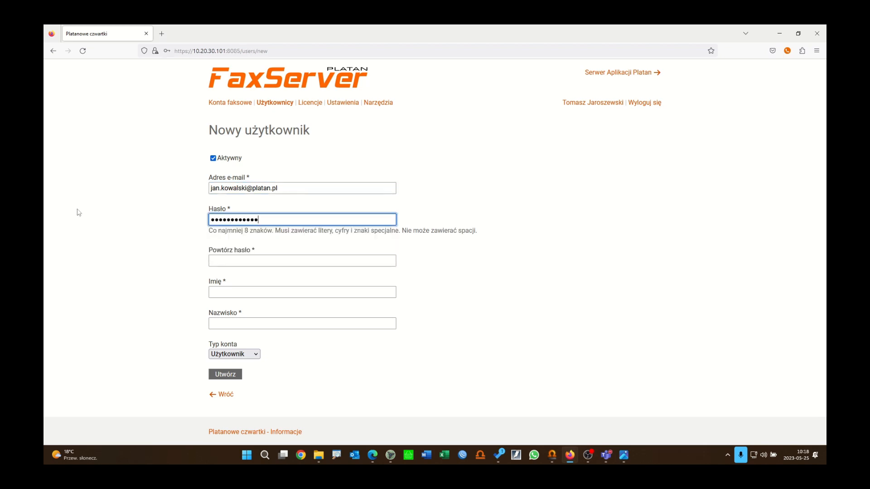
{"action": "left_click", "coordinate": [264, 259]}
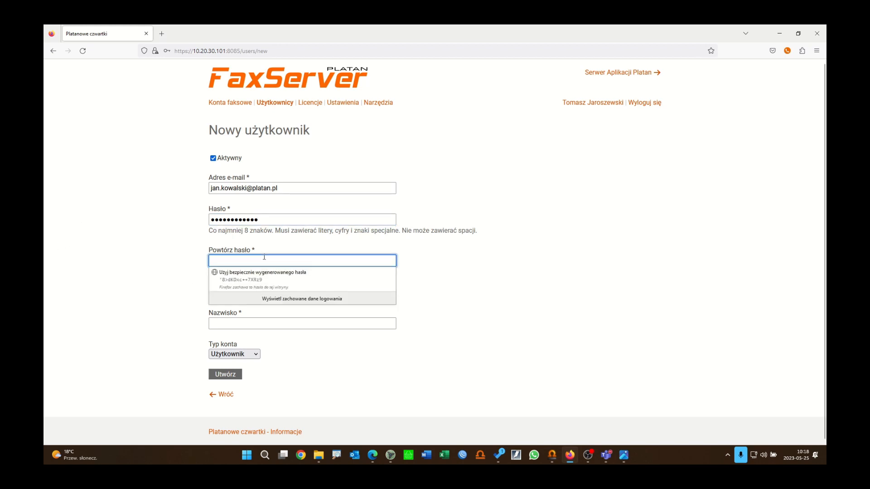
{"action": "type", "text": "••••••••"}
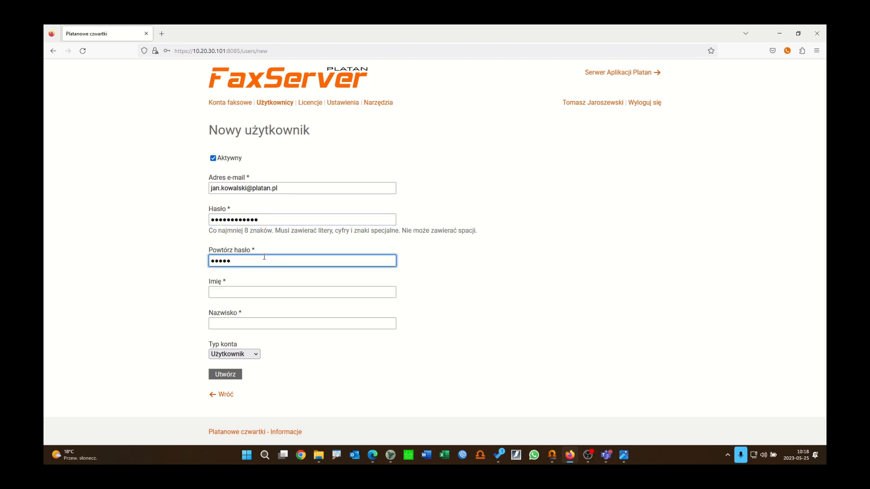
{"action": "type", "text": "••"}
Step: Fill in the user's first name and surname, keep account type Użytkownik, and create the user
{"action": "left_click", "coordinate": [260, 294]}
{"action": "type", "text": "Jan"}
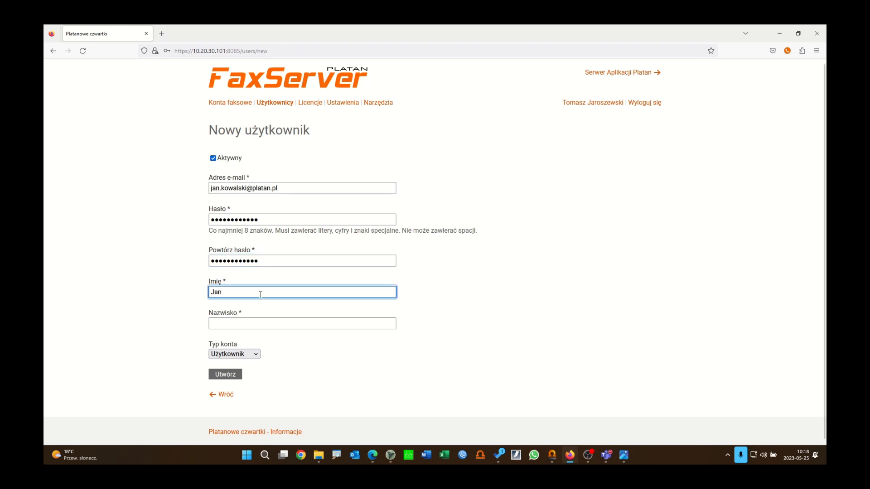
{"action": "left_click", "coordinate": [270, 322]}
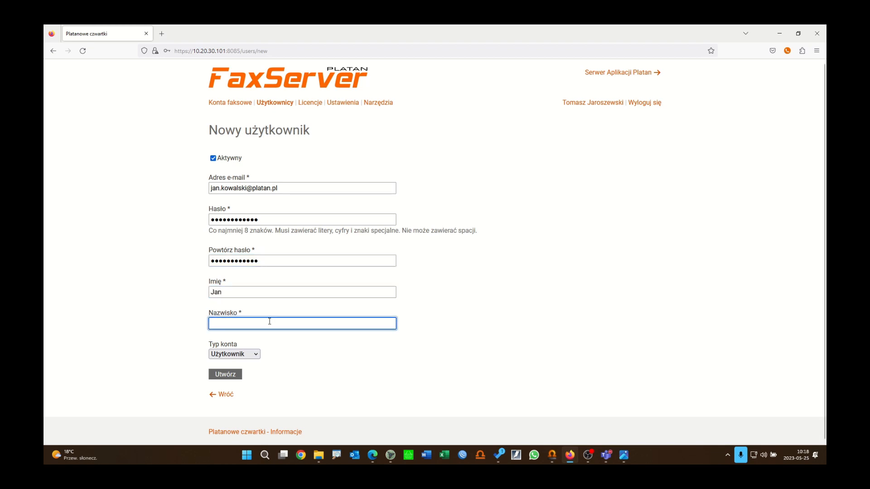
{"action": "type", "text": "Kowalski"}
{"action": "left_click", "coordinate": [254, 355]}
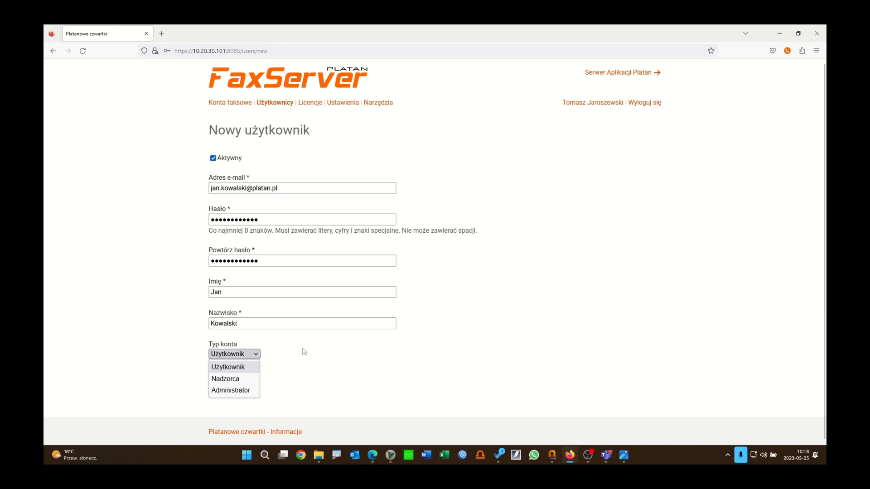
{"action": "left_click", "coordinate": [374, 334]}
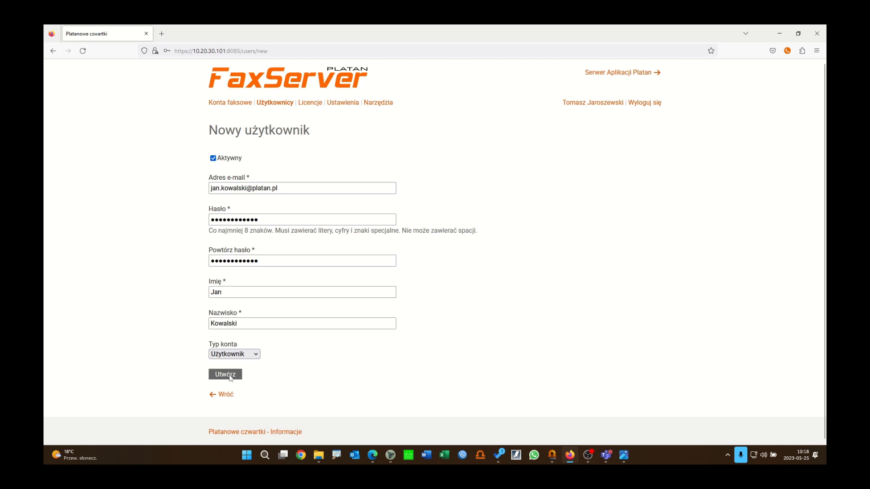
{"action": "left_click", "coordinate": [225, 374]}
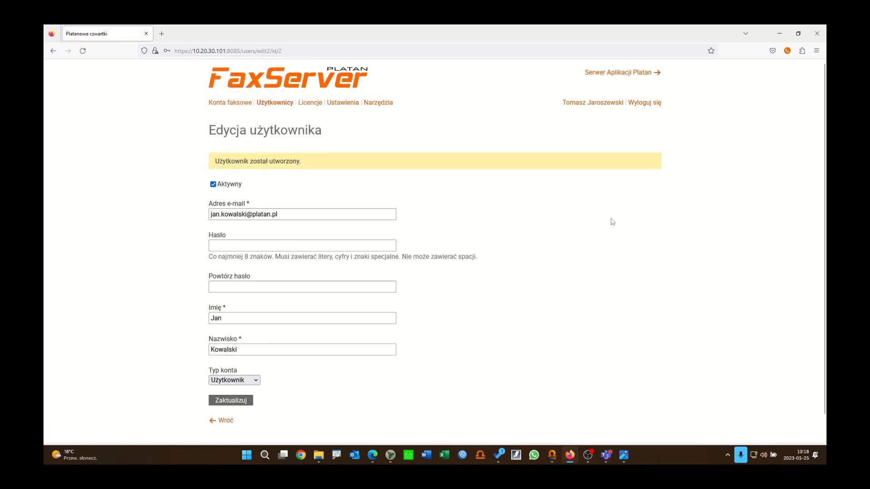
Step: Add new permissions on the Handlowy fax account for the administrator, with all five rights checked
{"action": "left_click", "coordinate": [283, 103]}
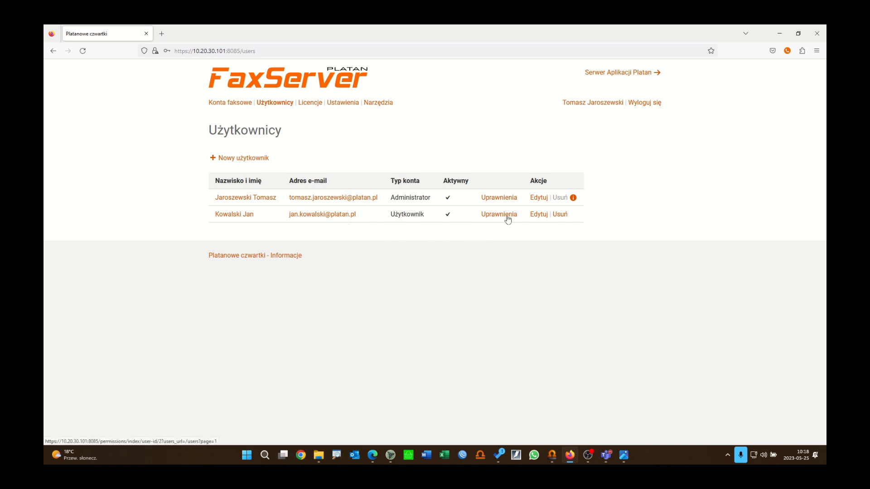
{"action": "left_click", "coordinate": [506, 200]}
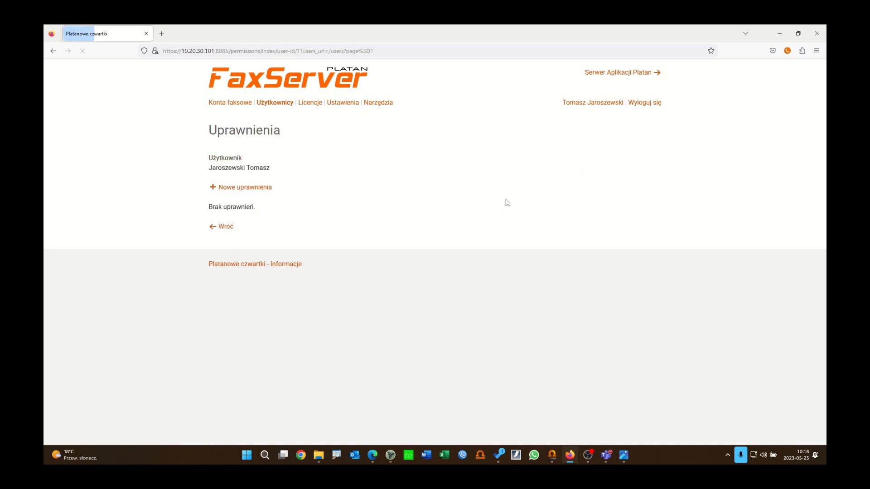
{"action": "left_click", "coordinate": [239, 192]}
{"action": "left_click", "coordinate": [245, 199]}
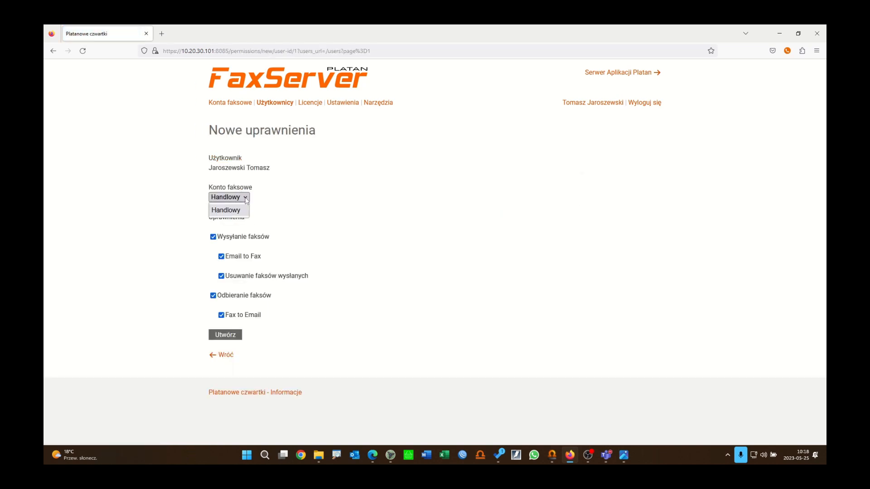
{"action": "left_click", "coordinate": [237, 213]}
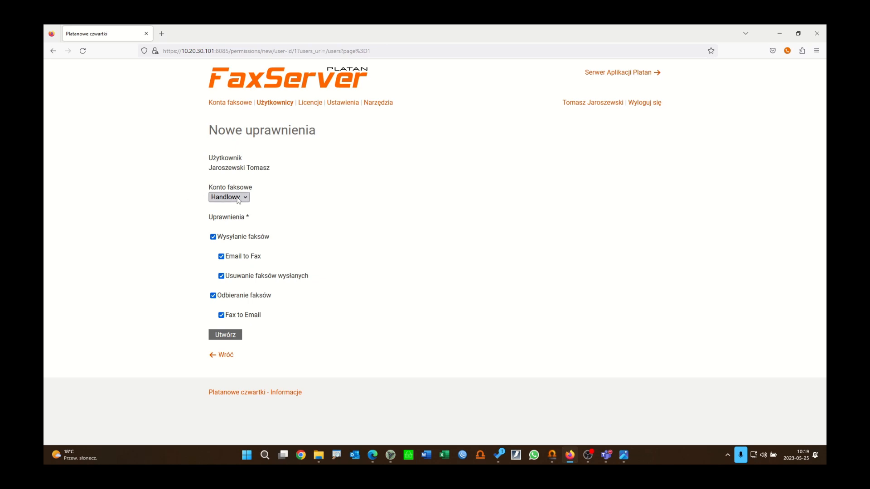
{"action": "left_click", "coordinate": [228, 336]}
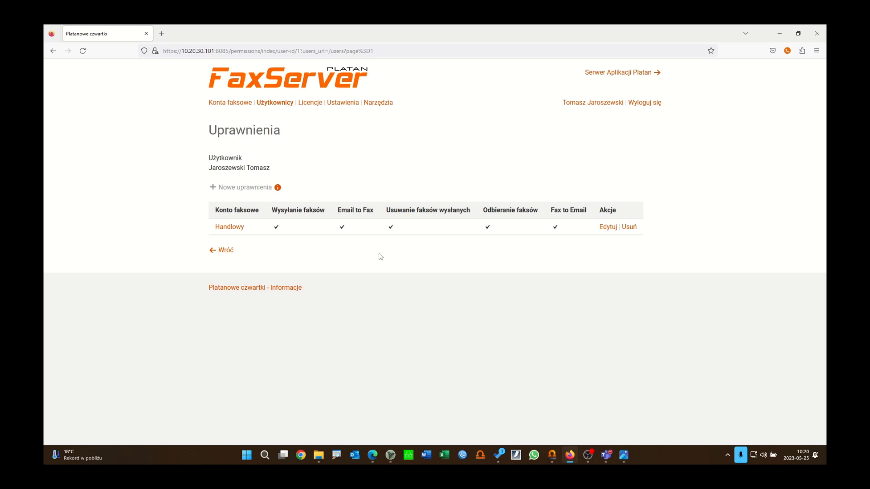
Step: Open the '+ Nowy faks' form from Handlowy's fax panel and go to the recipient numbers
{"action": "left_click", "coordinate": [240, 104]}
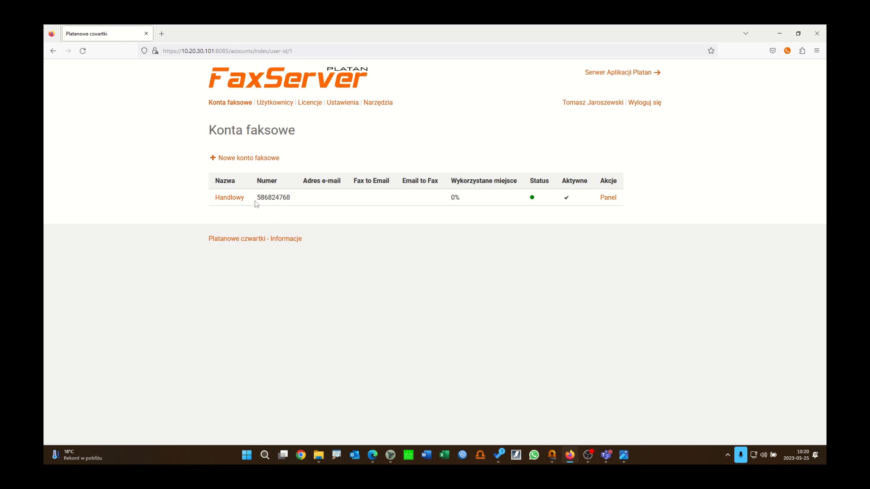
{"action": "left_click", "coordinate": [226, 198]}
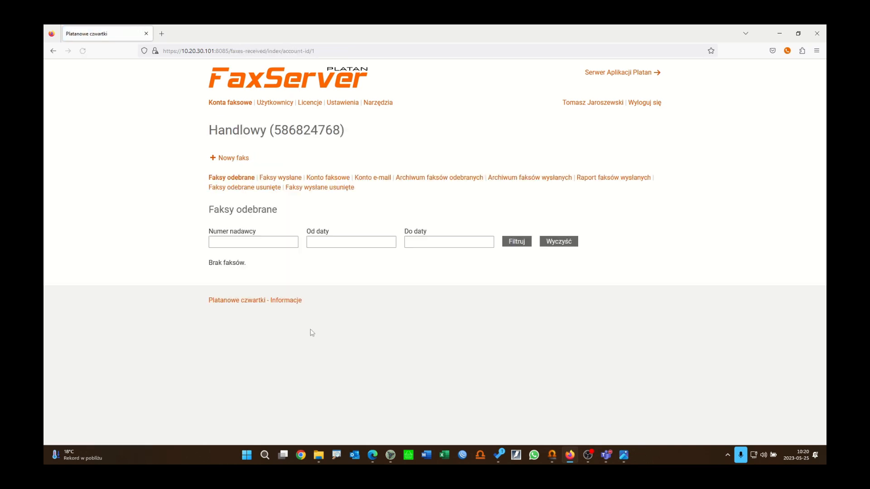
{"action": "left_click", "coordinate": [243, 159]}
{"action": "left_click", "coordinate": [243, 252]}
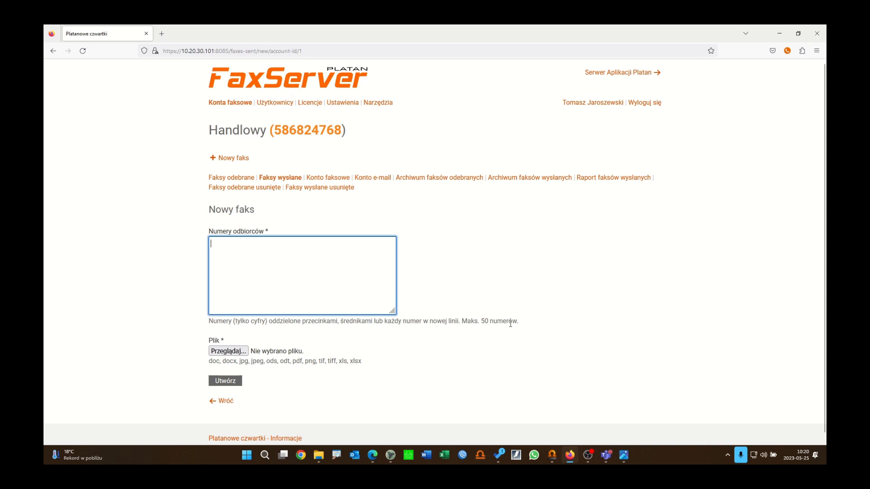
{"action": "scroll", "coordinate": [510, 324], "scroll_direction": "down", "scroll_amount": 1}
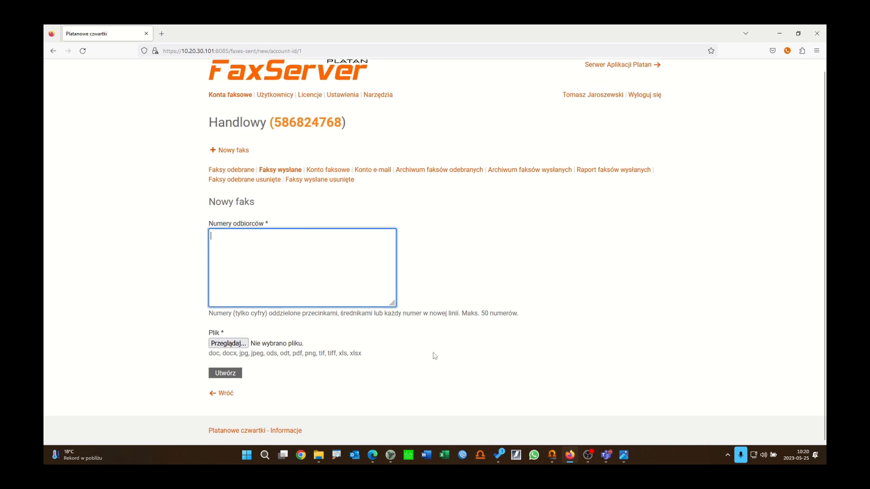
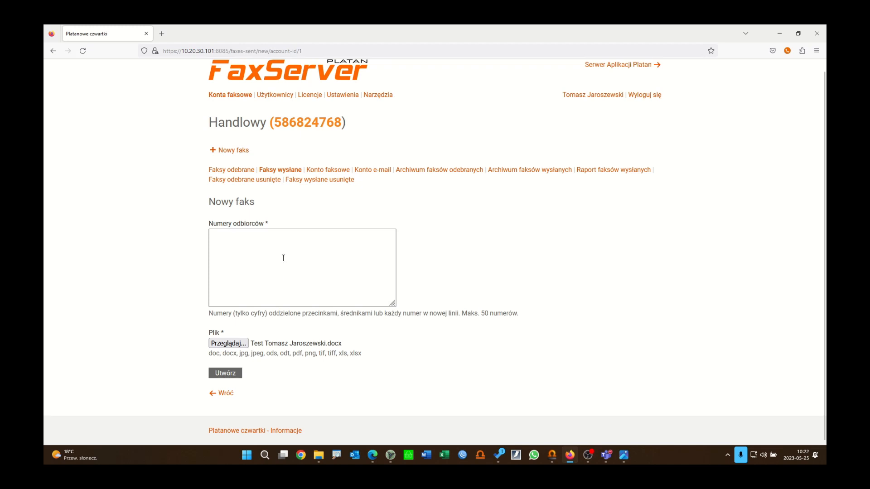
{"action": "left_click", "coordinate": [283, 258]}
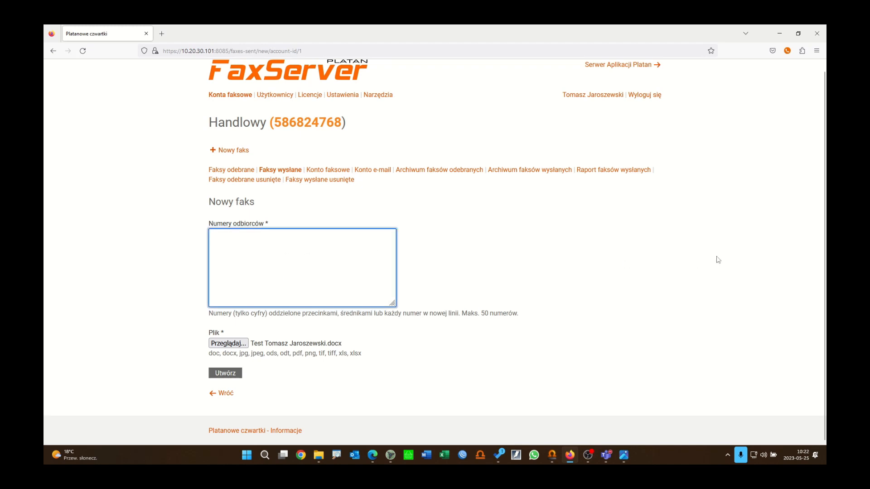
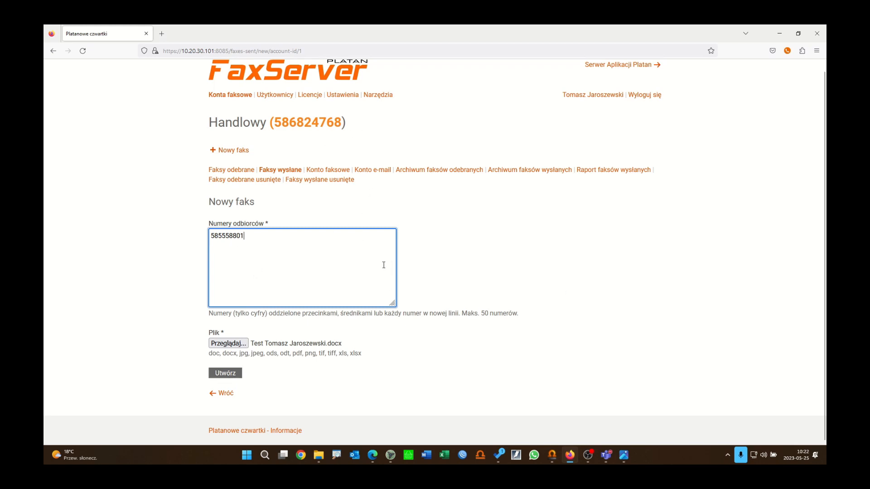
{"action": "left_click", "coordinate": [225, 373]}
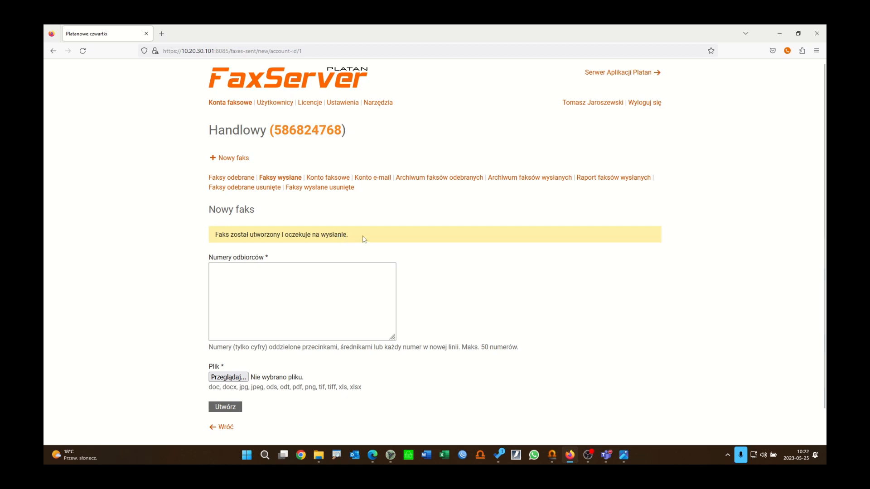
{"action": "left_click", "coordinate": [290, 186]}
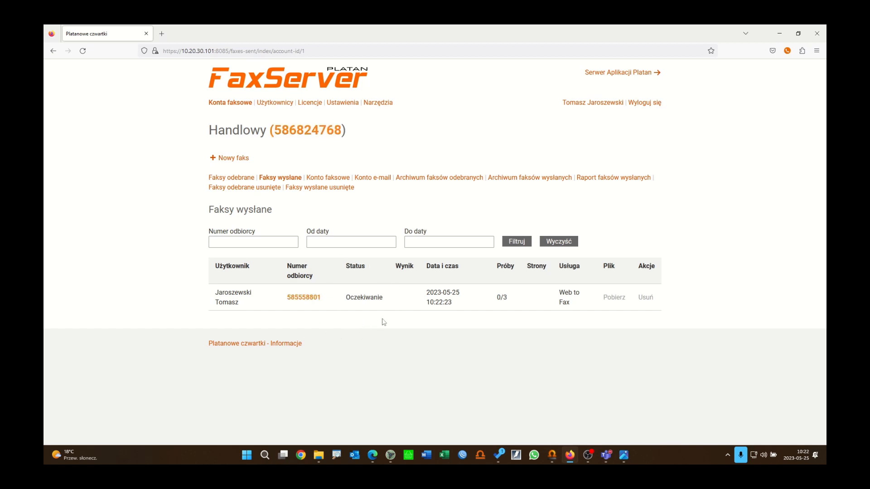
Step: In ProximaWeb, expand Monitor and show the Abonenci subscriber status view
{"action": "left_click", "coordinate": [553, 455]}
{"action": "scroll", "coordinate": [115, 392], "scroll_direction": "down", "scroll_amount": 2}
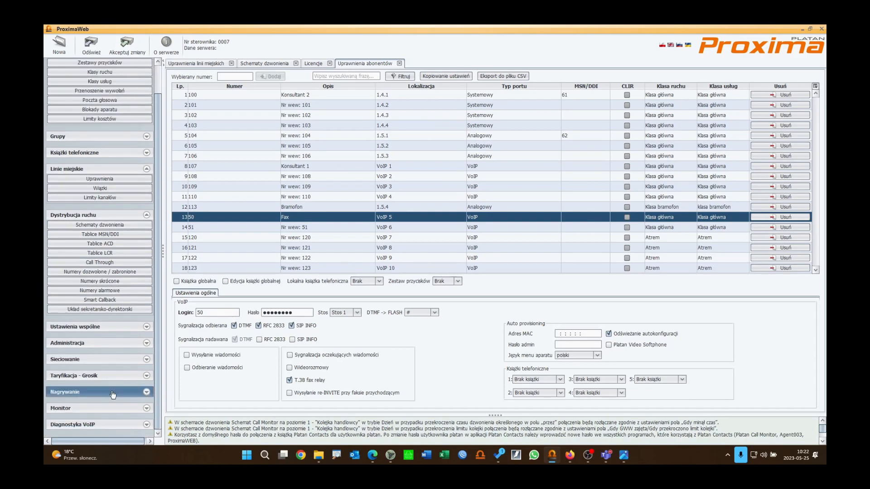
{"action": "left_click", "coordinate": [84, 408]}
{"action": "scroll", "coordinate": [90, 399], "scroll_direction": "down", "scroll_amount": 2}
{"action": "left_click", "coordinate": [100, 379]}
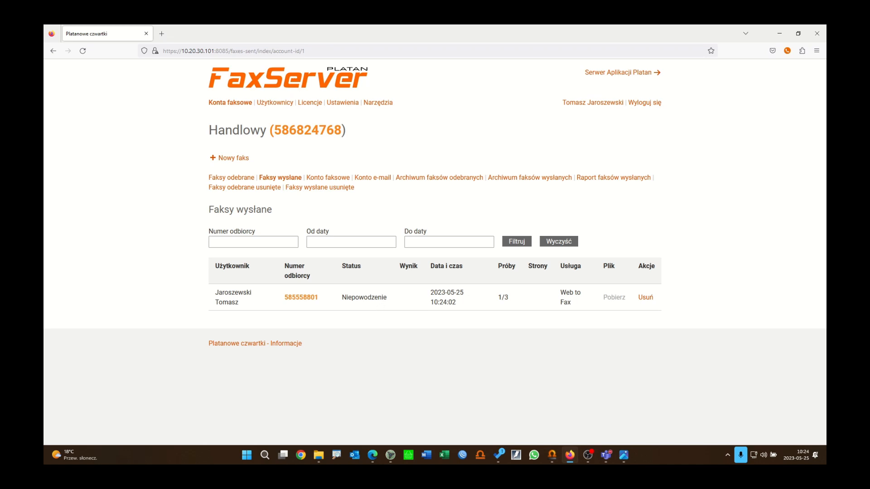
{"action": "left_click", "coordinate": [553, 456]}
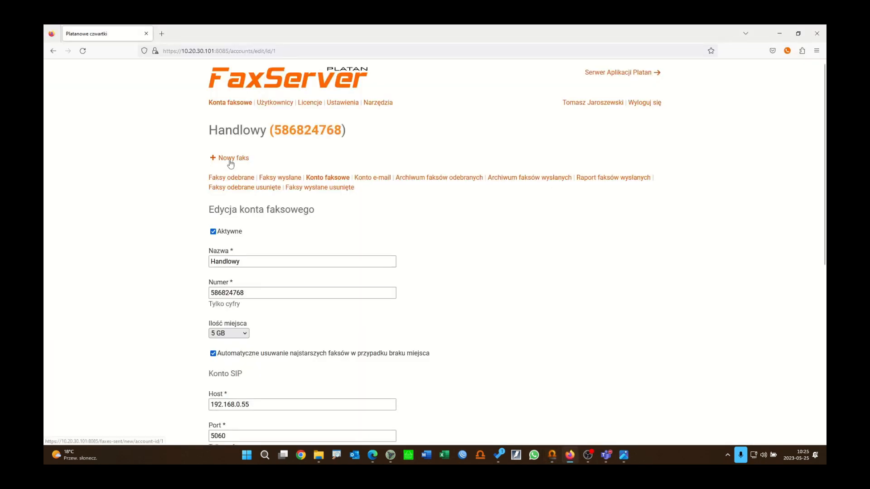
{"action": "left_click", "coordinate": [230, 158]}
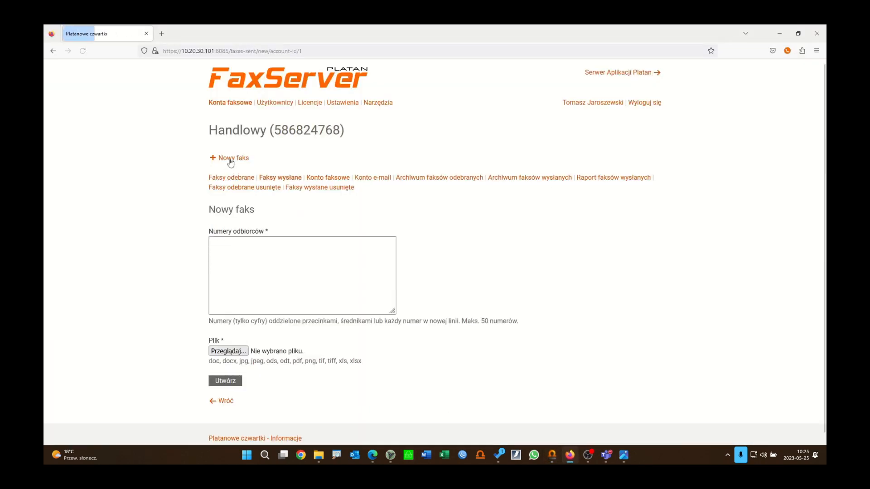
{"action": "left_click", "coordinate": [267, 264]}
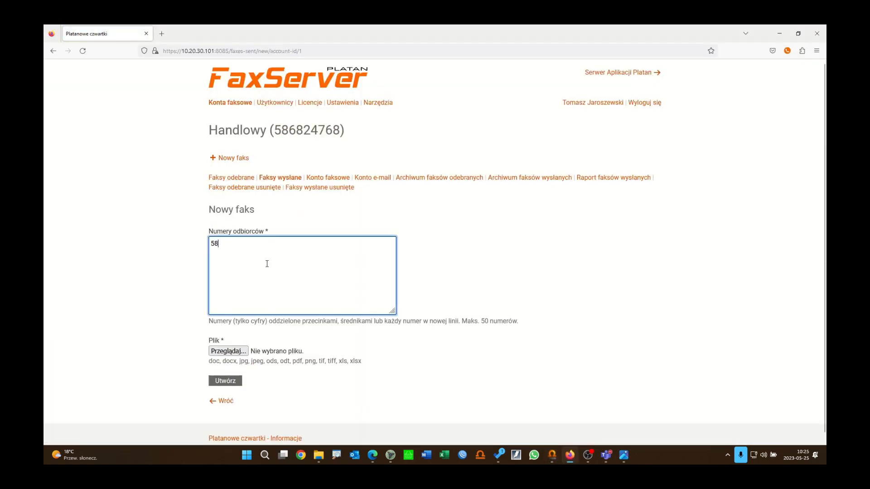
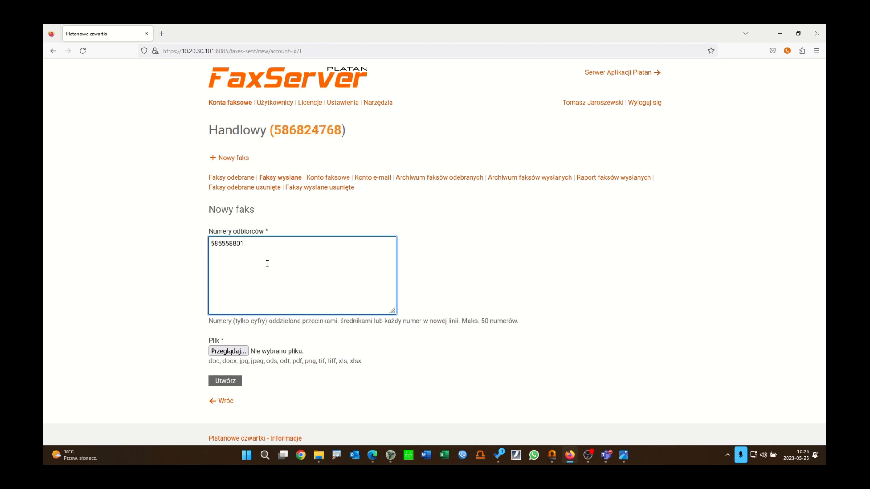
{"action": "left_click", "coordinate": [228, 351]}
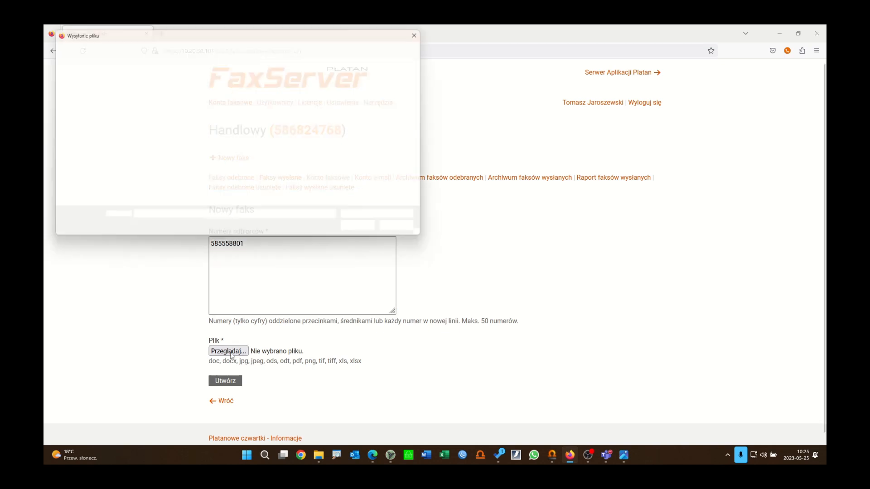
{"action": "double_click", "coordinate": [213, 91]}
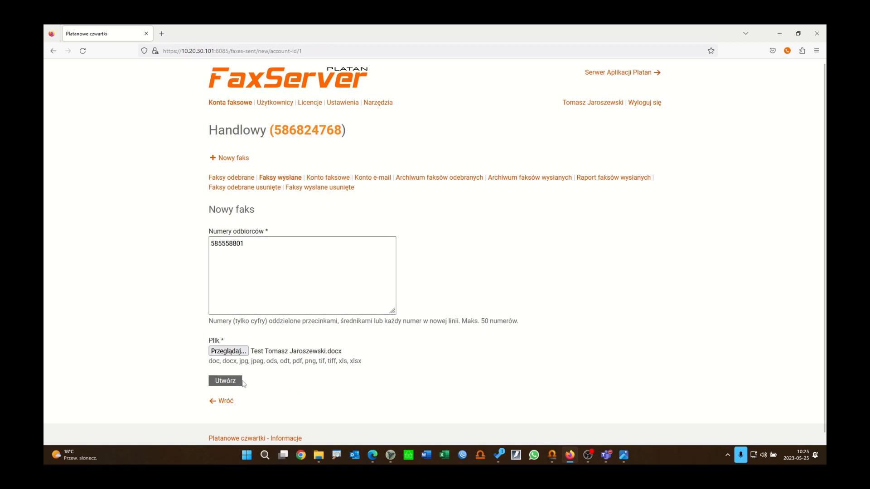
{"action": "left_click", "coordinate": [229, 383]}
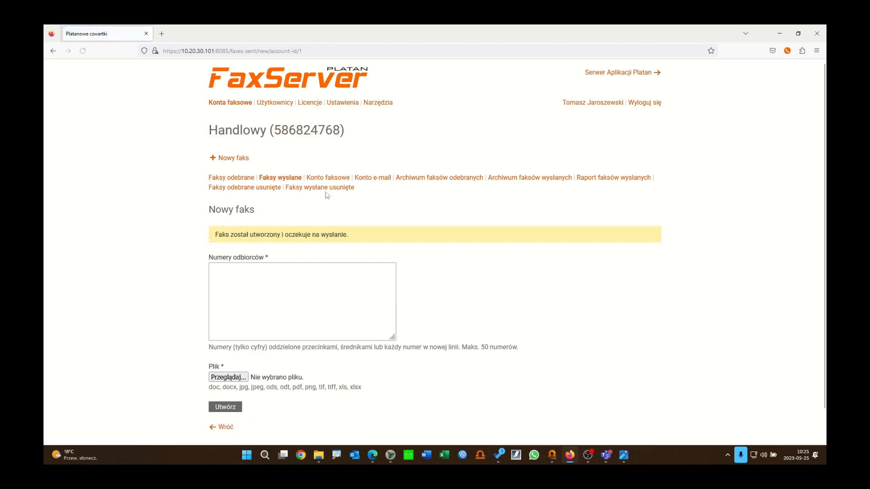
{"action": "left_click", "coordinate": [279, 177]}
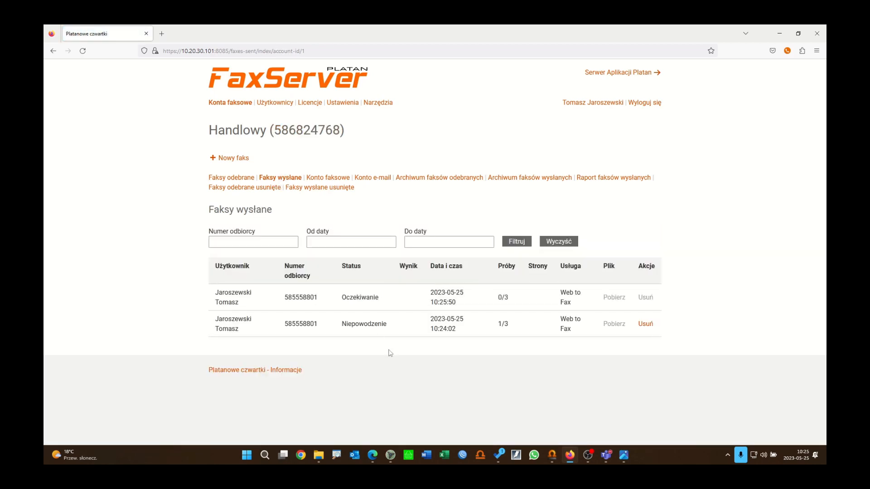
Step: Check the VoIP trunk status on Linie miejskie, then return to the sent-faxes list
{"action": "left_click", "coordinate": [553, 455]}
{"action": "left_click", "coordinate": [461, 64]}
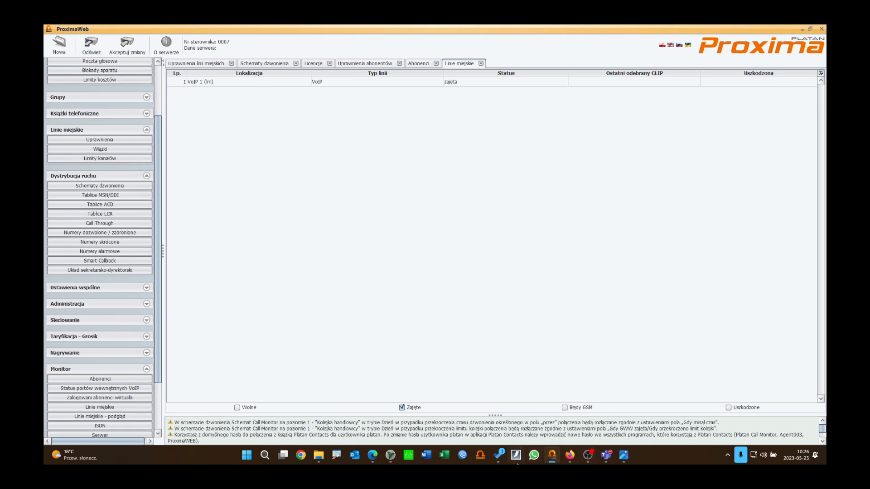
{"action": "left_click", "coordinate": [569, 456]}
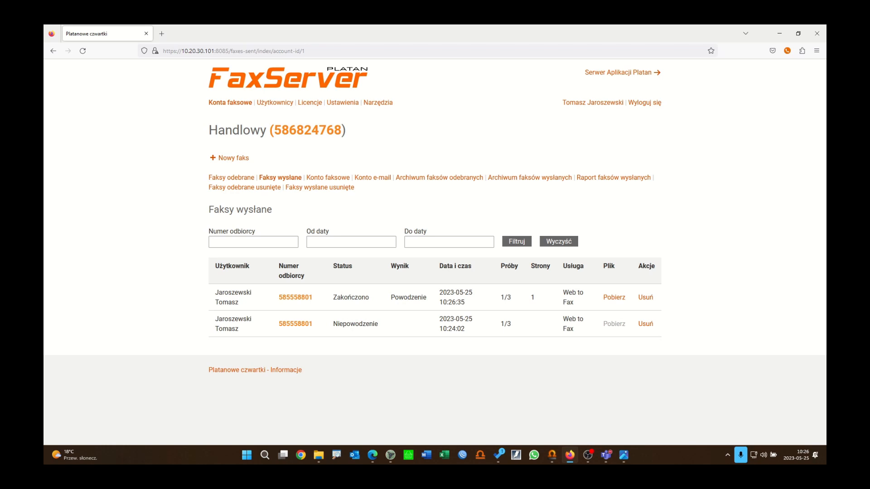
Step: Bring up and maximize the receiving account's Edge window, dismissing the password-save offer
{"action": "key", "text": "alt+Tab"}
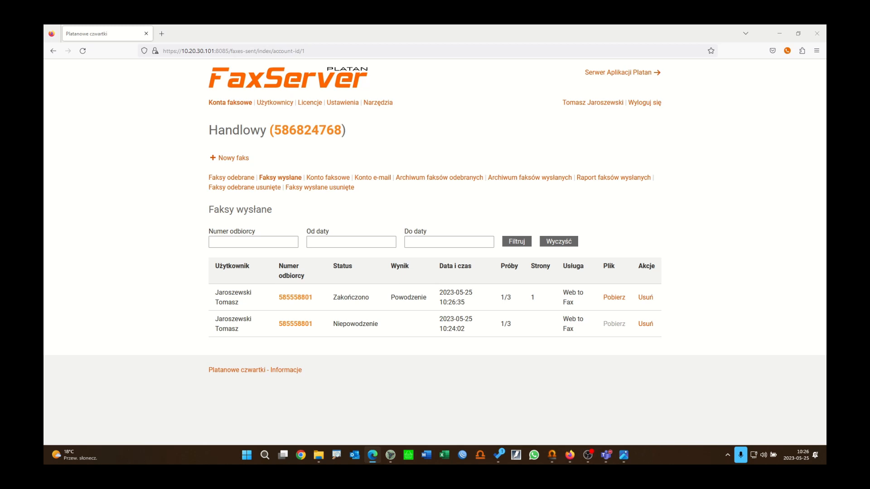
{"action": "left_click_drag", "start_coordinate": [44, 130], "coordinate": [429, 126]}
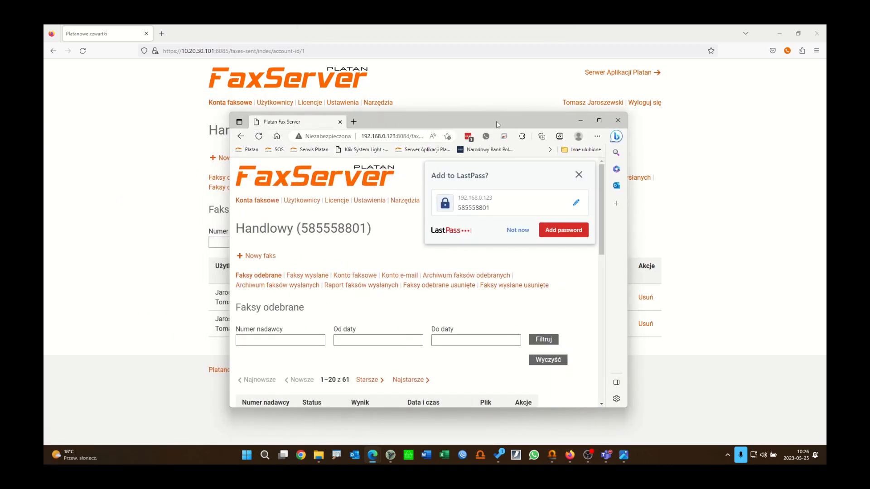
{"action": "double_click", "coordinate": [496, 121]}
{"action": "left_click", "coordinate": [779, 85]}
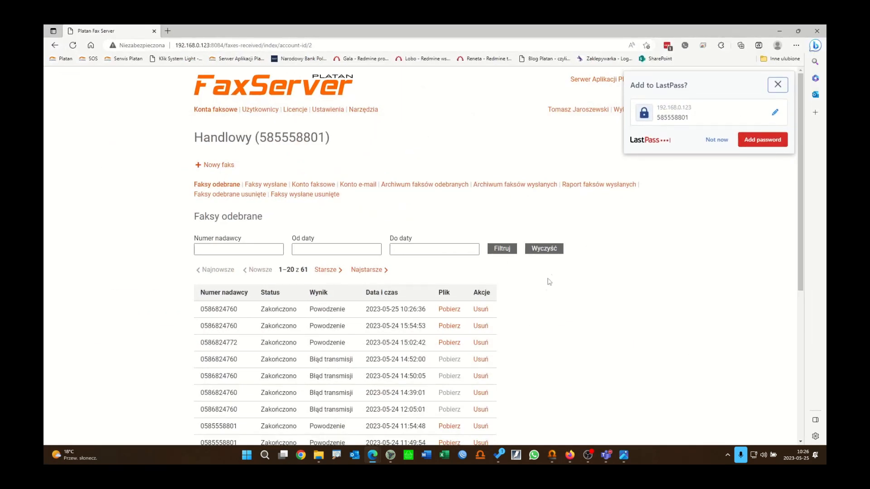
Step: Download the newest received fax with Pobierz and open the PDF
{"action": "left_click_drag", "start_coordinate": [238, 310], "coordinate": [199, 310]}
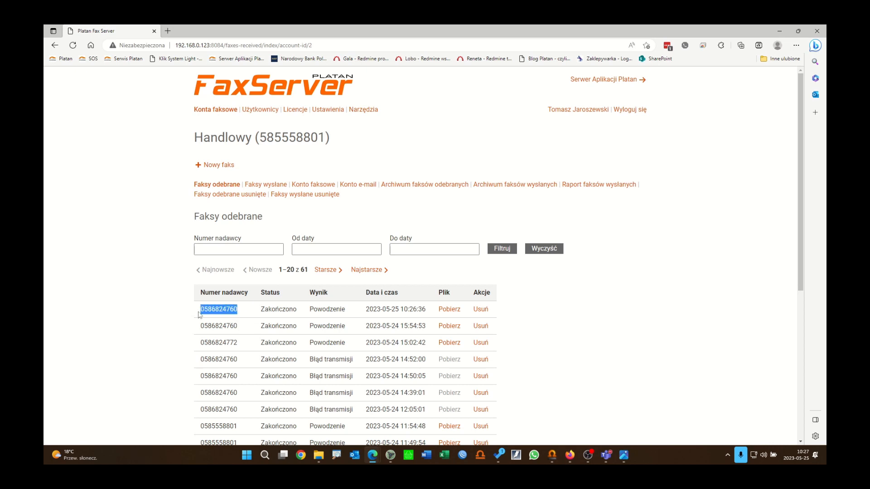
{"action": "left_click_drag", "start_coordinate": [368, 309], "coordinate": [410, 312]}
{"action": "left_click", "coordinate": [411, 310]}
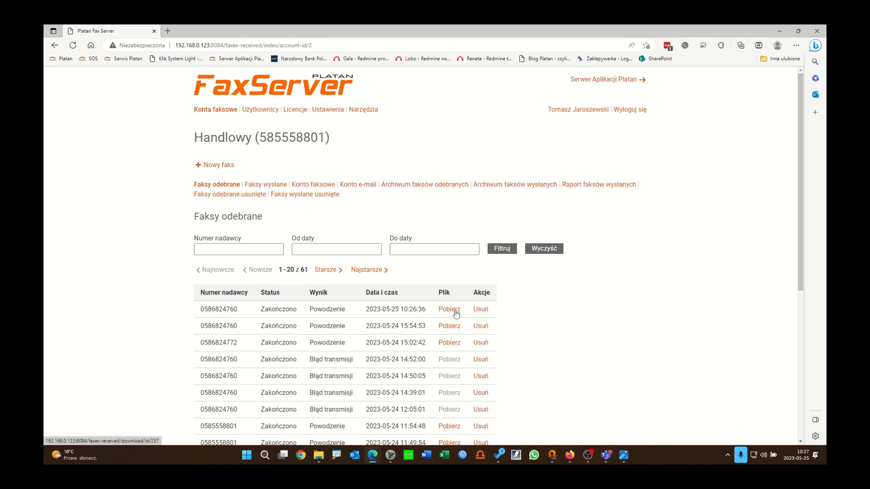
{"action": "left_click", "coordinate": [456, 312]}
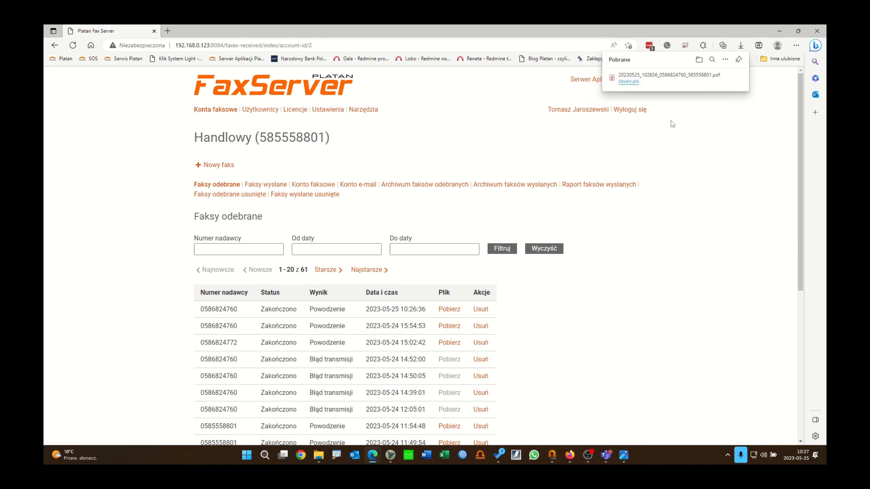
{"action": "left_click", "coordinate": [631, 82]}
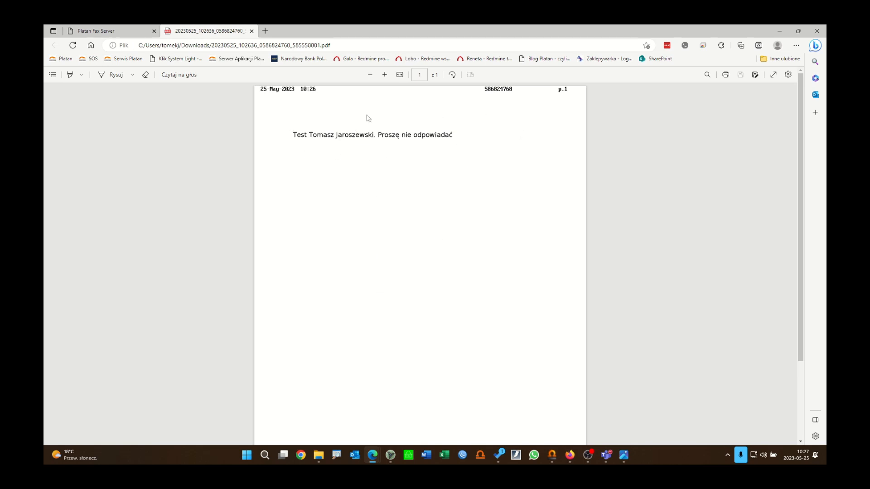
Step: Switch to Outlook to view the 'Odebrano faks' notification e-mail
{"action": "left_click", "coordinate": [356, 456]}
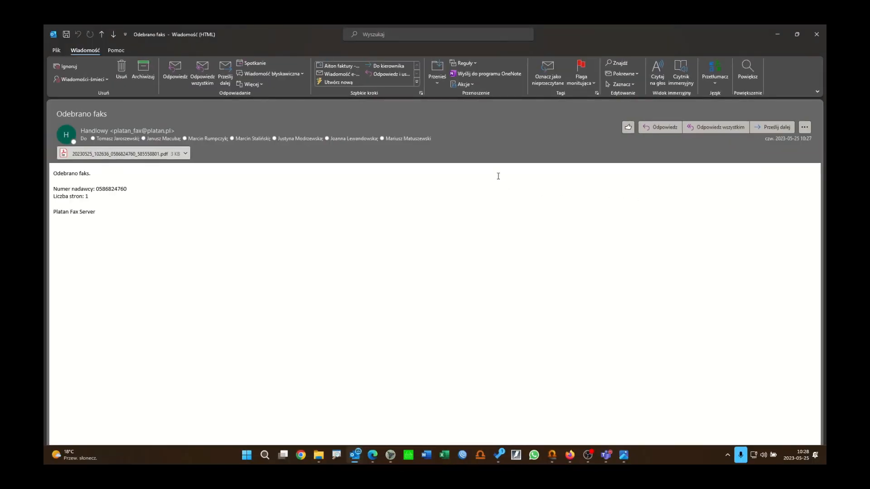
Step: View the attached fax PDF in Acrobat Reader, close it, and return to Faksy wysłane
{"action": "double_click", "coordinate": [129, 155]}
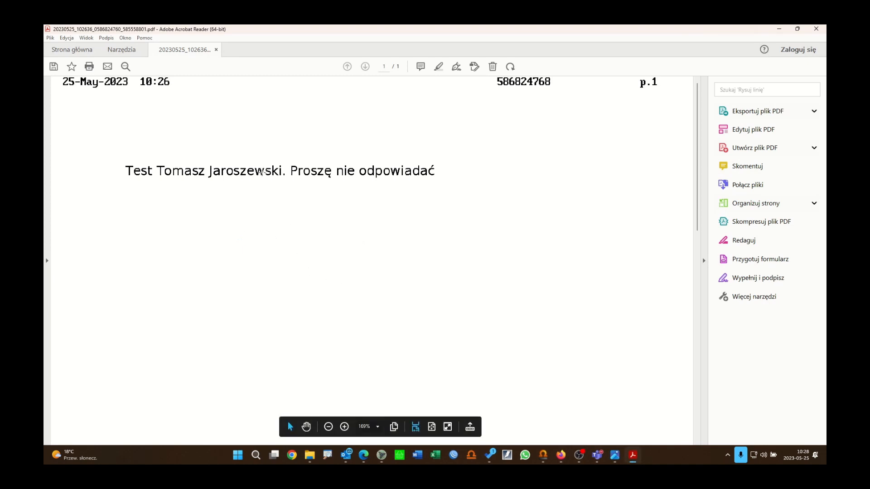
{"action": "left_click", "coordinate": [816, 28]}
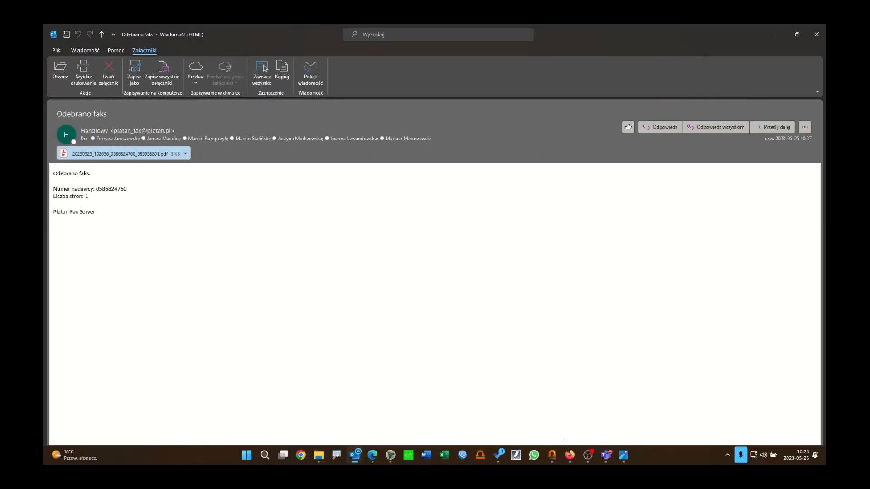
{"action": "left_click", "coordinate": [569, 455]}
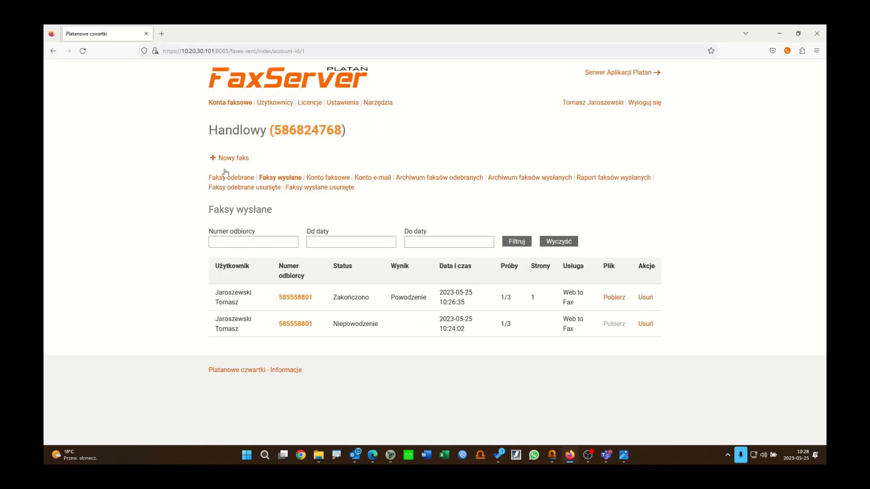
Step: Open the Konto e-mail settings form for the fax account and scroll through it
{"action": "left_click", "coordinate": [380, 180]}
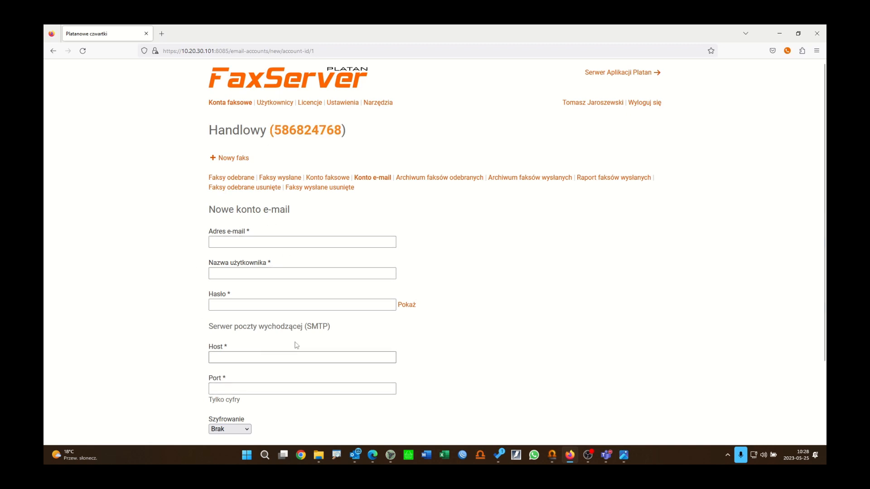
{"action": "scroll", "coordinate": [511, 287], "scroll_direction": "down", "scroll_amount": 1}
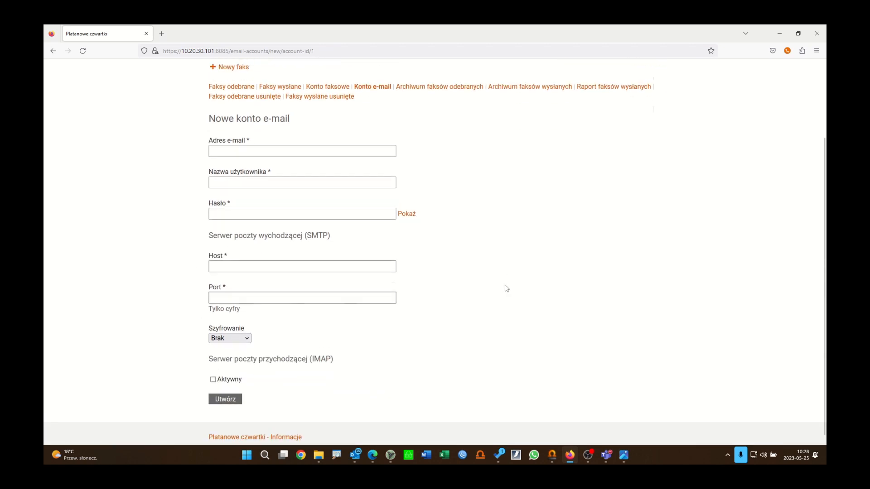
{"action": "scroll", "coordinate": [504, 290], "scroll_direction": "up", "scroll_amount": 2}
{"action": "scroll", "coordinate": [503, 290], "scroll_direction": "down", "scroll_amount": 2}
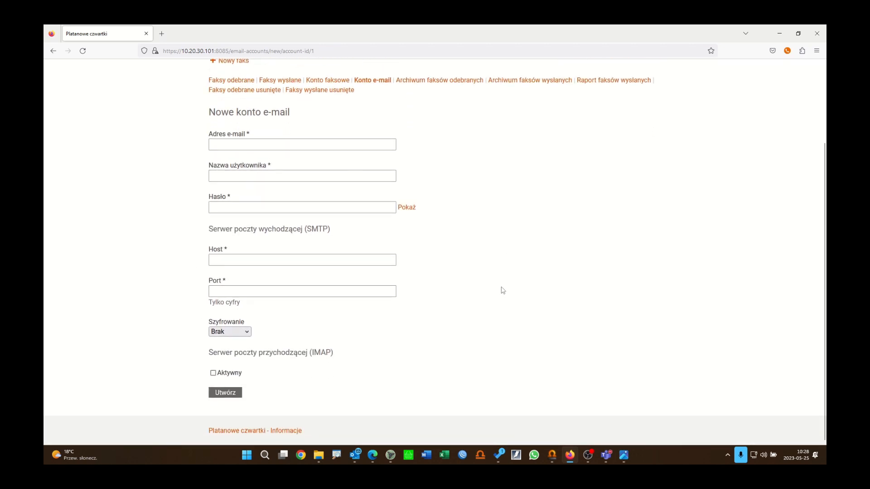
{"action": "scroll", "coordinate": [504, 290], "scroll_direction": "up", "scroll_amount": 1}
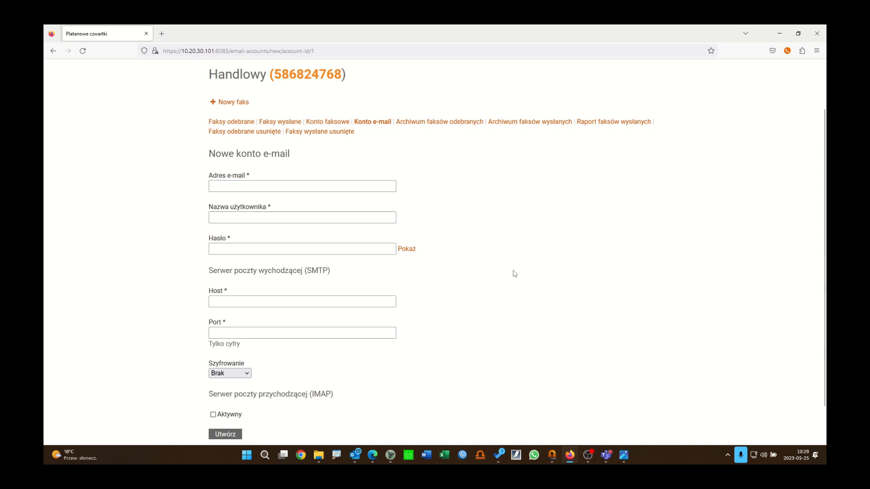
{"action": "scroll", "coordinate": [515, 275], "scroll_direction": "up", "scroll_amount": 2}
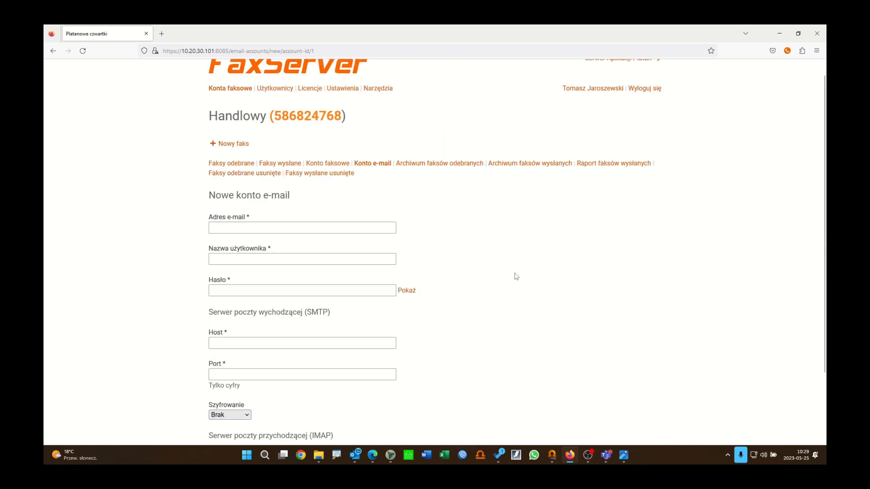
Step: Show the empty Faksy odebrane list, then bring back the received-fax e-mail in Outlook
{"action": "left_click", "coordinate": [241, 164]}
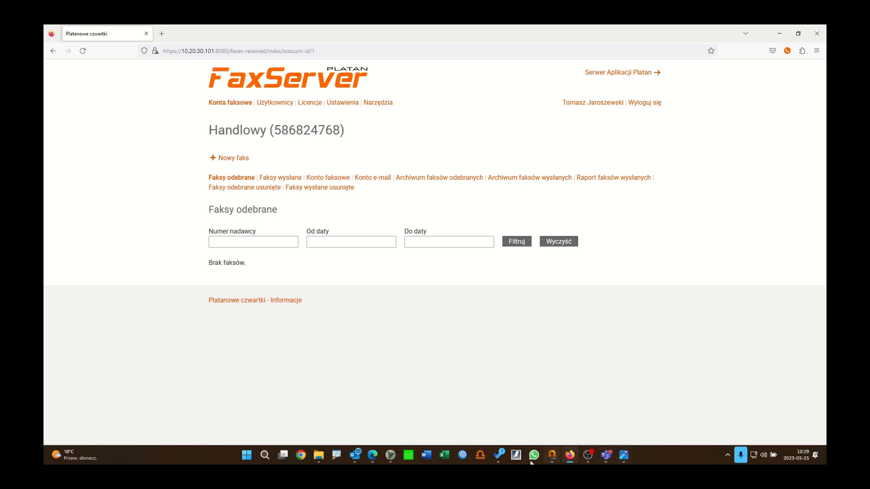
{"action": "mouse_move", "coordinate": [355, 455]}
{"action": "left_click", "coordinate": [347, 404]}
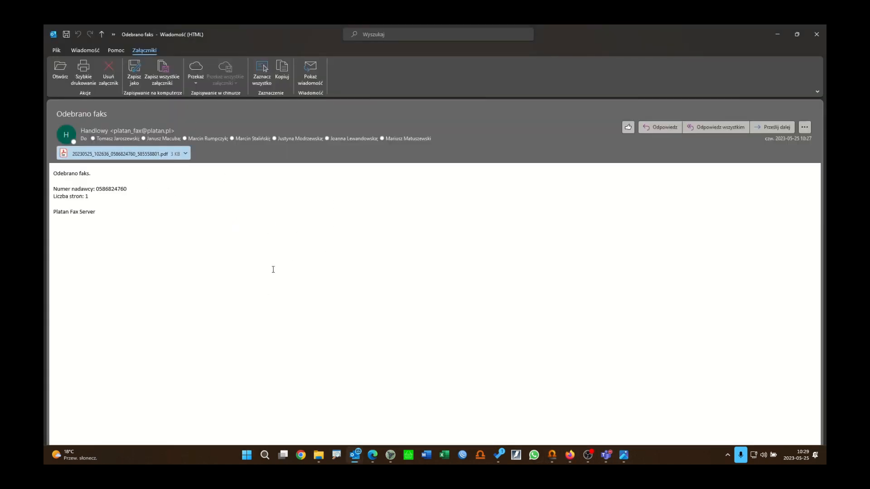
Step: Start a 'RE: Odebrano faks' reply addressed to the Handlowy fax account
{"action": "left_click", "coordinate": [93, 51]}
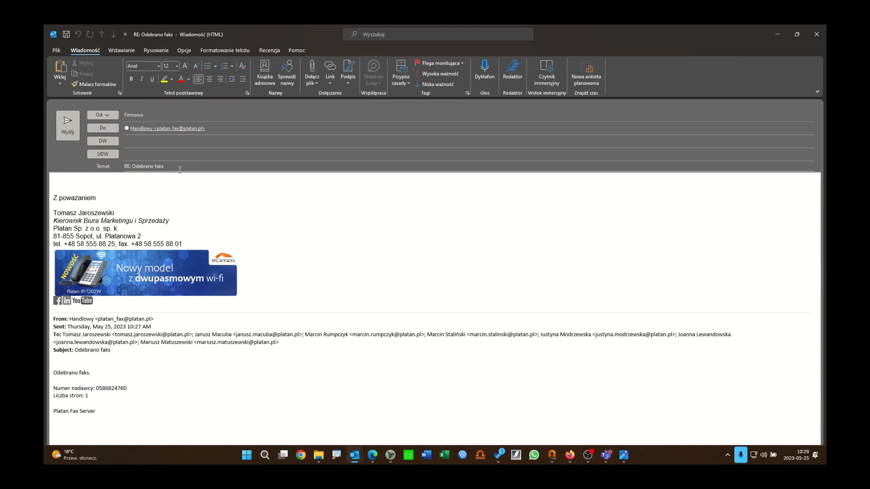
{"action": "left_click_drag", "start_coordinate": [179, 168], "coordinate": [116, 170]}
{"action": "left_click", "coordinate": [191, 189]}
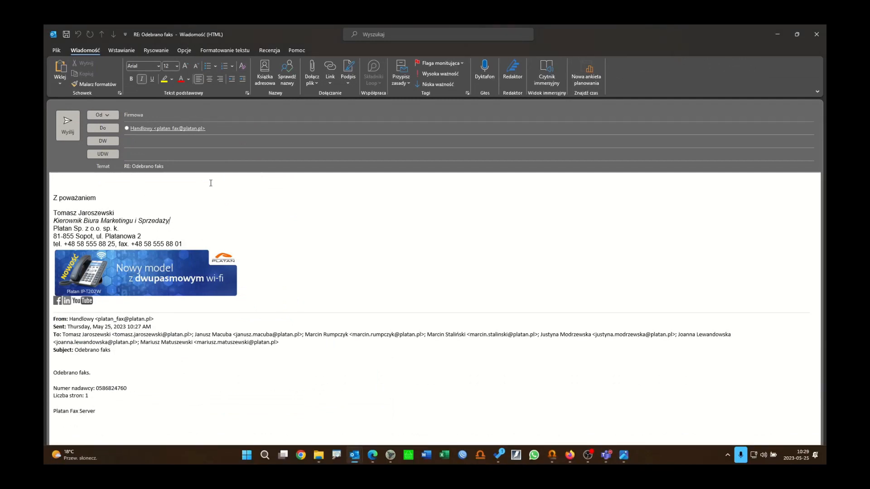
{"action": "left_click_drag", "start_coordinate": [283, 164], "coordinate": [73, 156]}
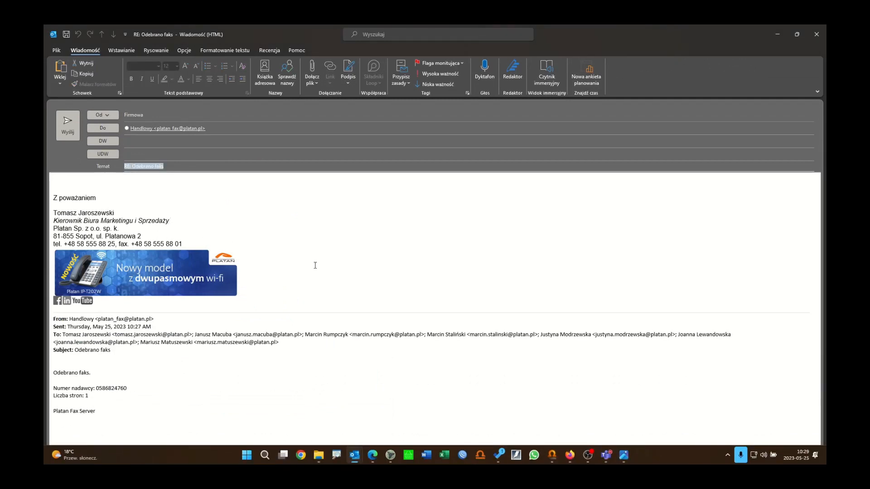
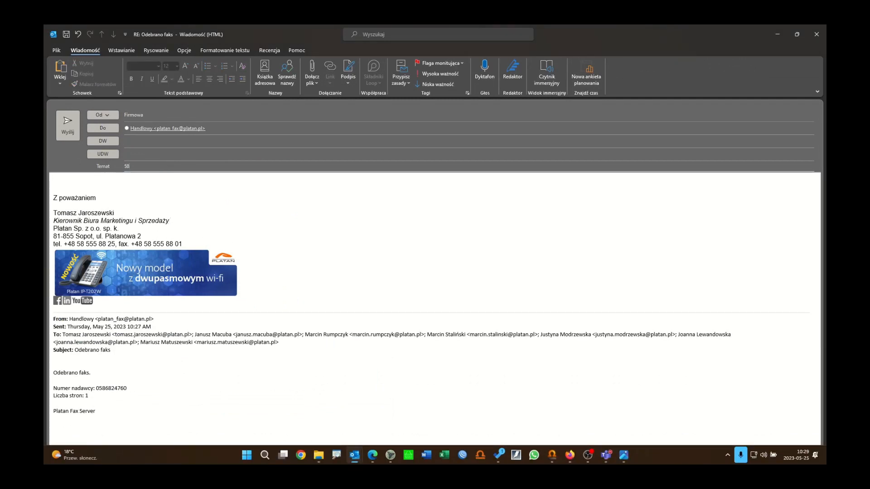
{"action": "left_click", "coordinate": [312, 86]}
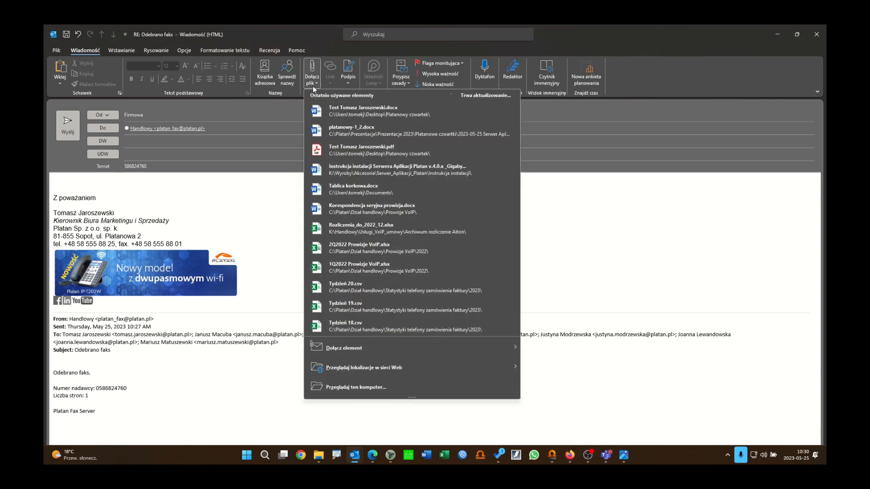
{"action": "left_click", "coordinate": [346, 154]}
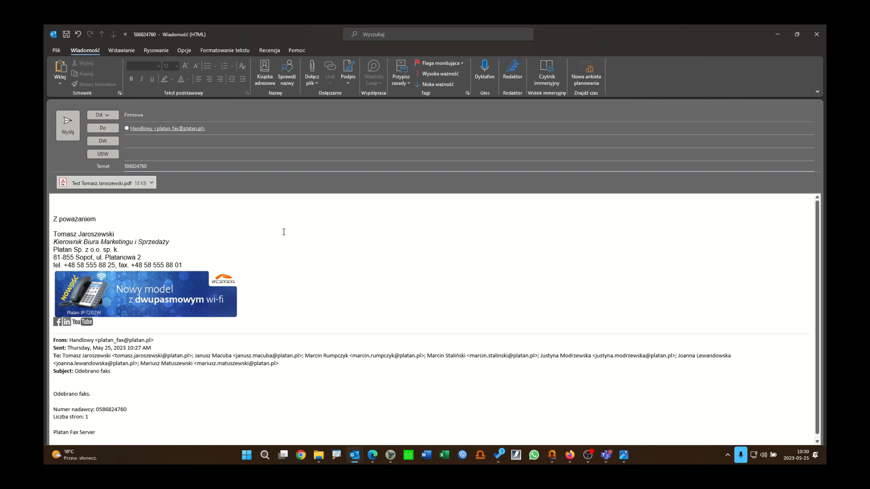
{"action": "key", "text": "alt+Tab"}
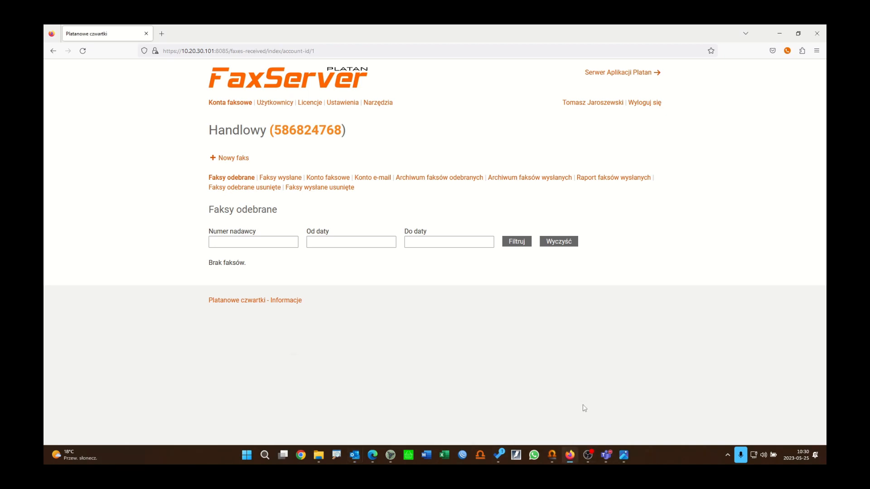
Step: Close the fax PDF, confirm the new Email to Fax job in Faksy wysłane, then switch to ProximaWeb
{"action": "mouse_move", "coordinate": [380, 458]}
{"action": "left_click", "coordinate": [413, 393]}
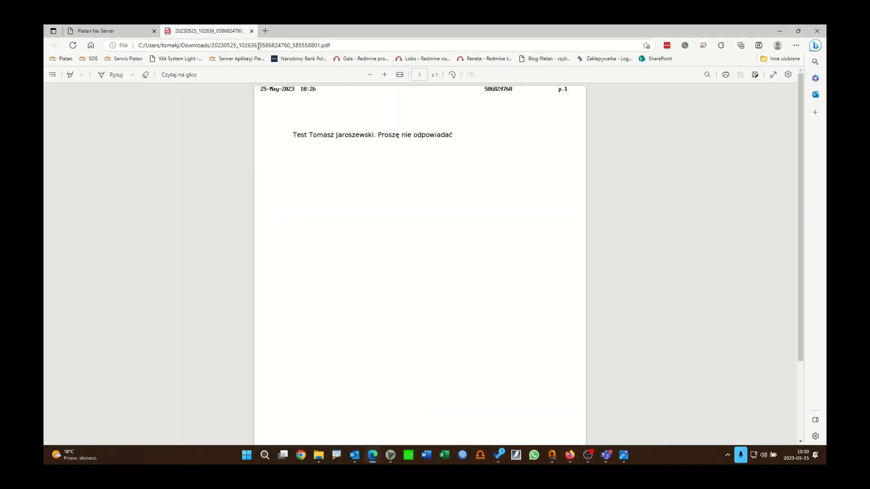
{"action": "key", "text": "ctrl+w"}
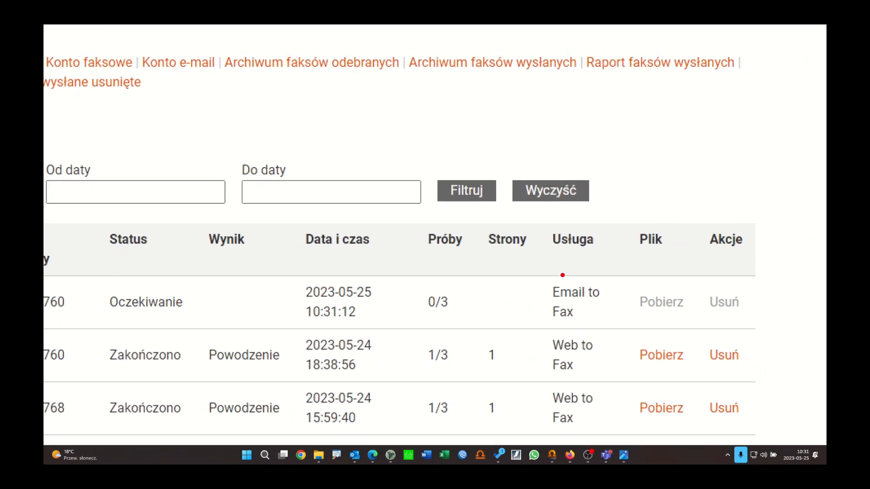
{"action": "mouse_move", "coordinate": [540, 268]}
{"action": "left_mouse_down"}
{"action": "mouse_move", "coordinate": [525, 304]}
{"action": "mouse_move", "coordinate": [617, 290]}
{"action": "mouse_move", "coordinate": [546, 268]}
{"action": "mouse_move", "coordinate": [536, 273]}
{"action": "left_mouse_up"}
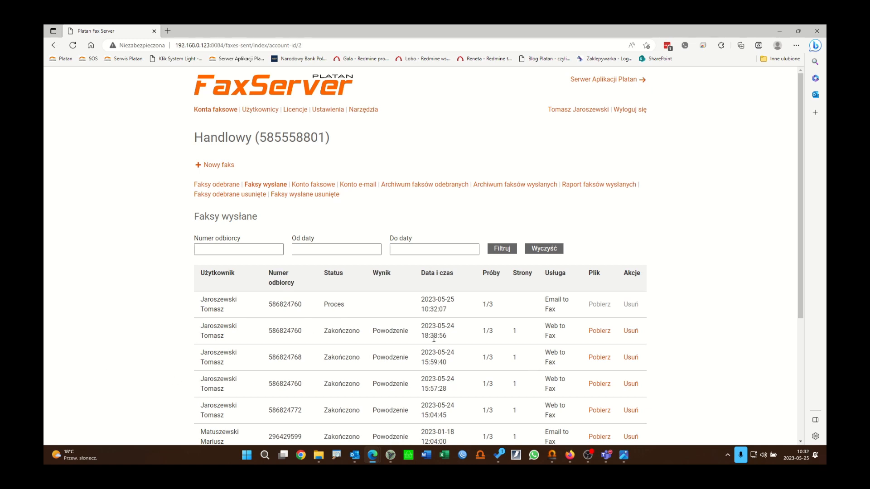
{"action": "left_click", "coordinate": [552, 455]}
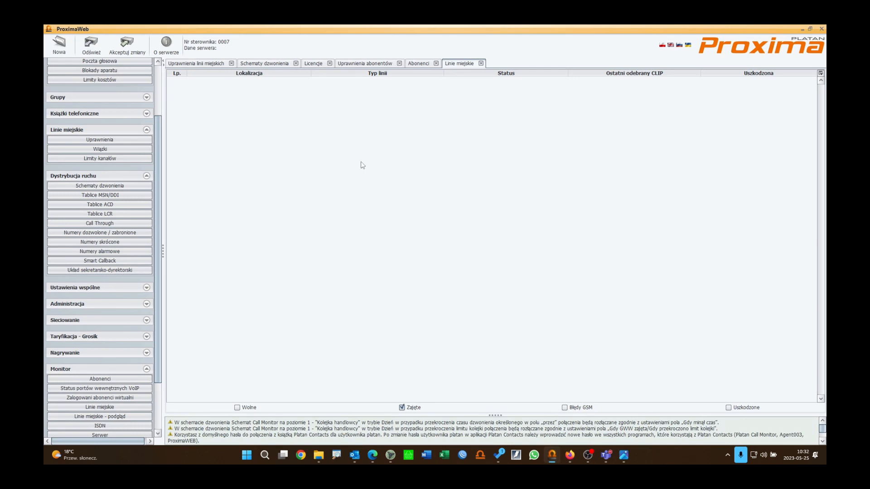
Step: Check the ongoing fax call on ProximaWeb's Abonenci tab, then return to FaxServer's Faksy odebrane page
{"action": "left_click", "coordinate": [425, 64]}
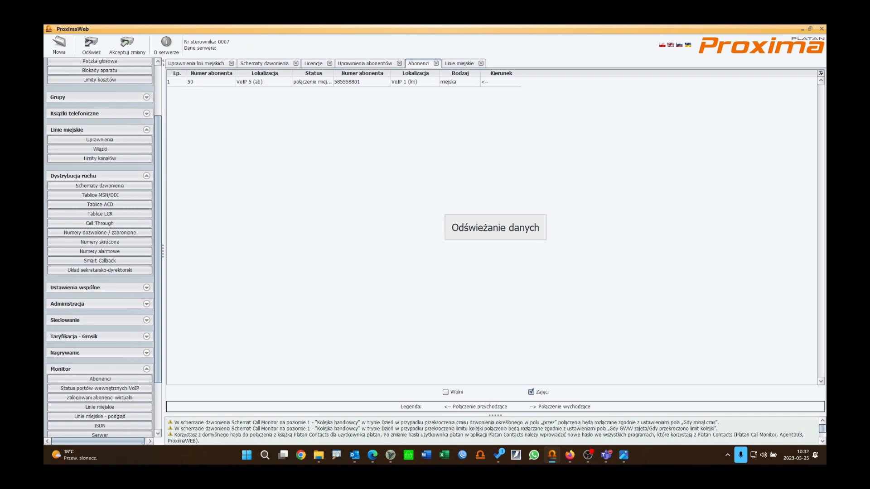
{"action": "key", "text": "alt+Tab"}
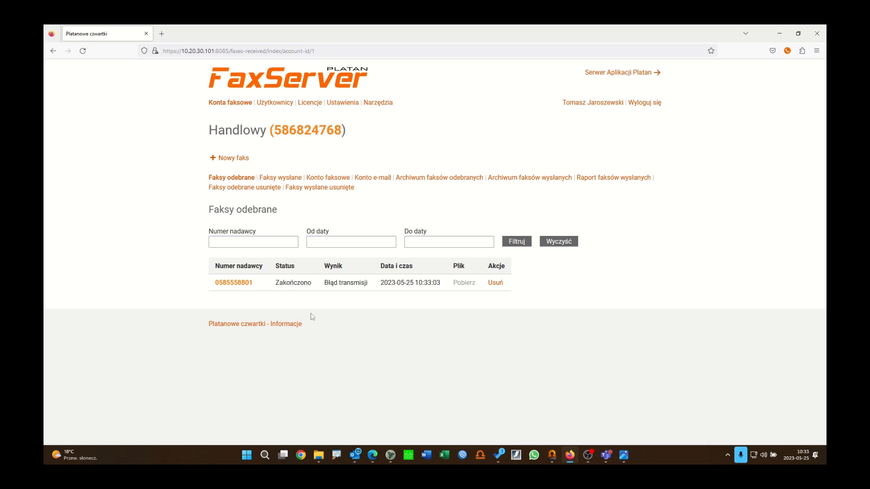
{"action": "mouse_move", "coordinate": [355, 455]}
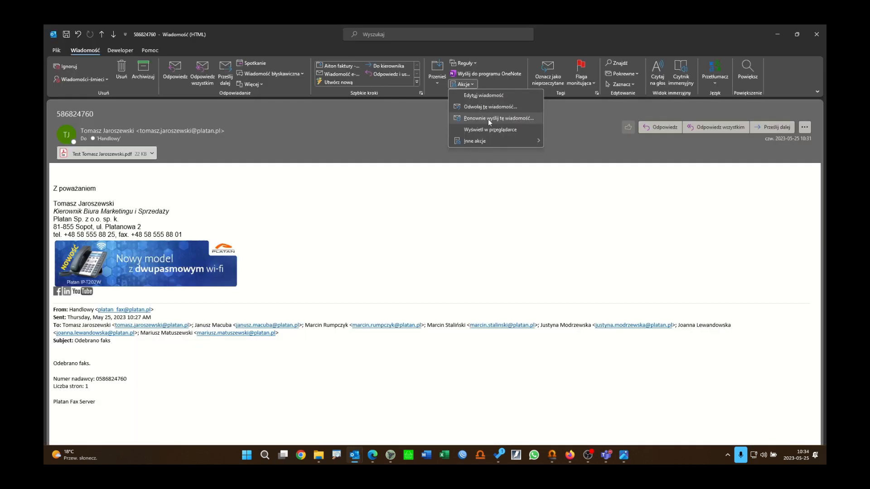
Step: Forward the received-fax e-mail as an attachment to the Handlowy fax mailbox, send it, and close the original
{"action": "left_click", "coordinate": [499, 116]}
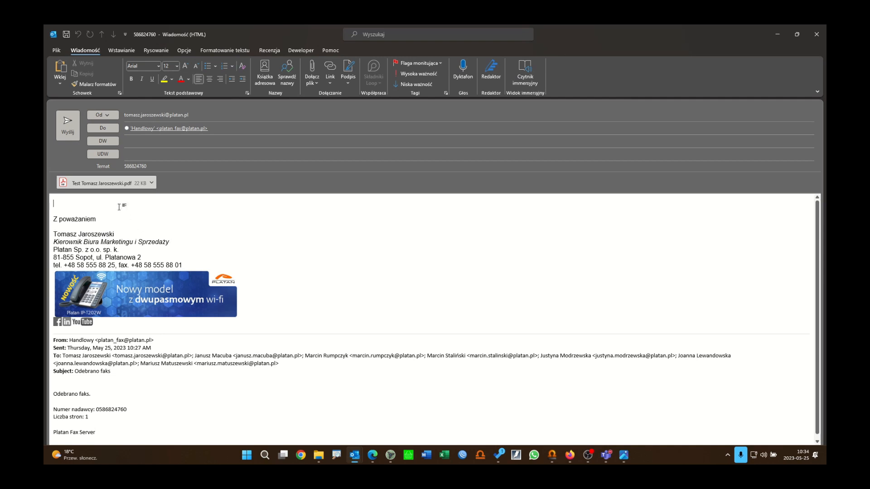
{"action": "left_click", "coordinate": [161, 164]}
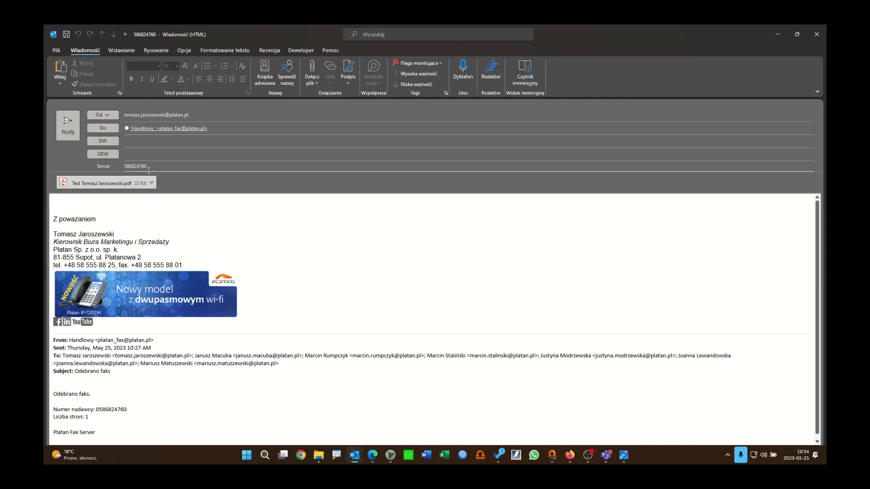
{"action": "left_click", "coordinate": [68, 122]}
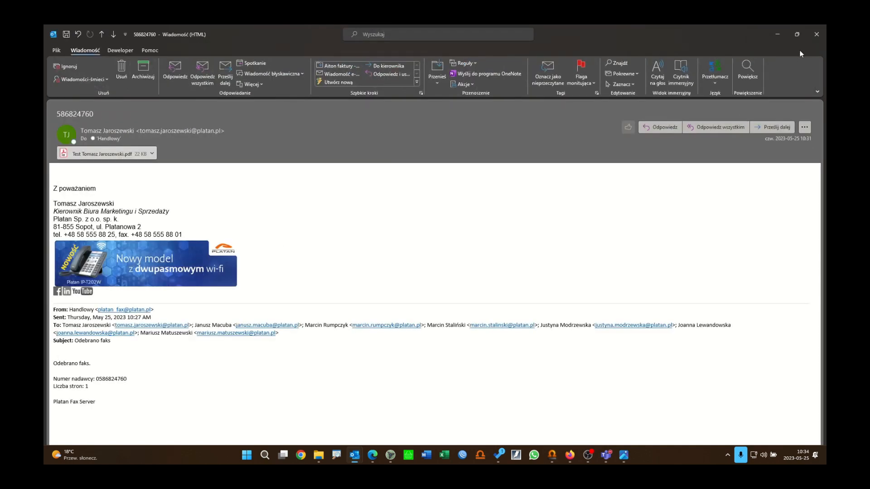
{"action": "left_click", "coordinate": [816, 34]}
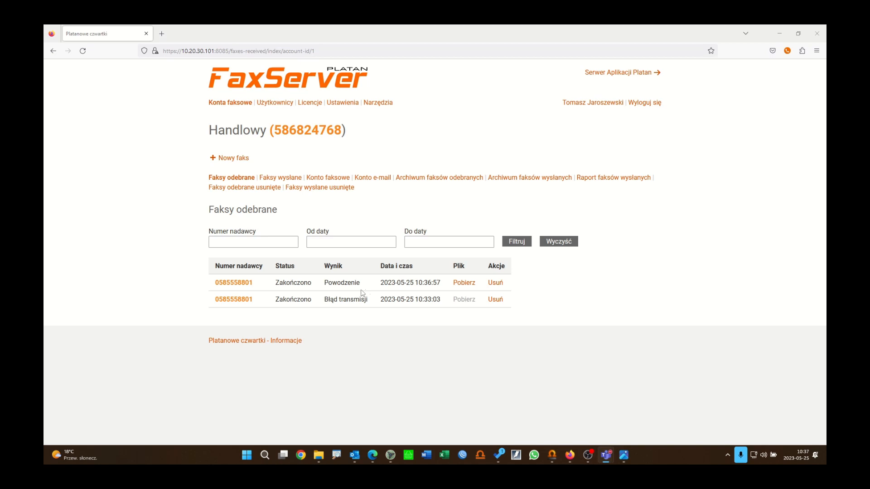
Step: Download the 10:36:57 Powodzenie fax as PDF, review it, and return to the received-faxes list
{"action": "left_click", "coordinate": [464, 283]}
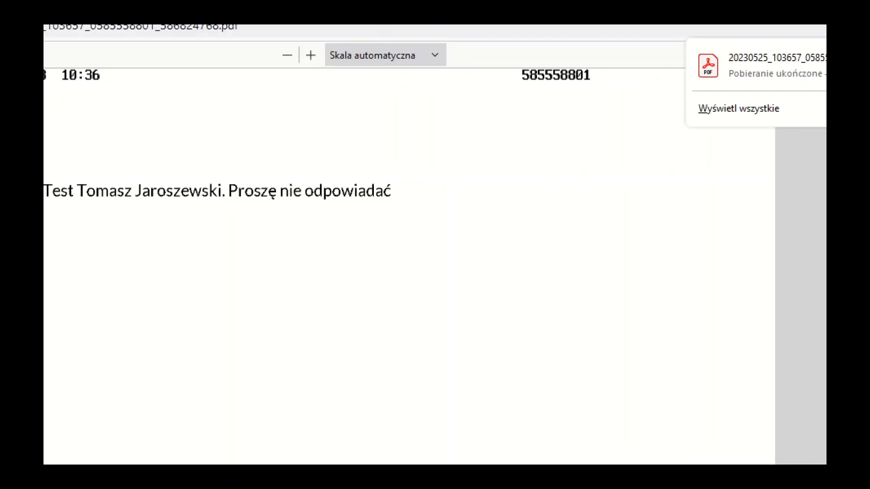
{"action": "left_click", "coordinate": [498, 84]}
{"action": "mouse_move", "coordinate": [509, 54]}
{"action": "left_mouse_down"}
{"action": "mouse_move", "coordinate": [580, 108]}
{"action": "mouse_move", "coordinate": [618, 112]}
{"action": "left_mouse_up"}
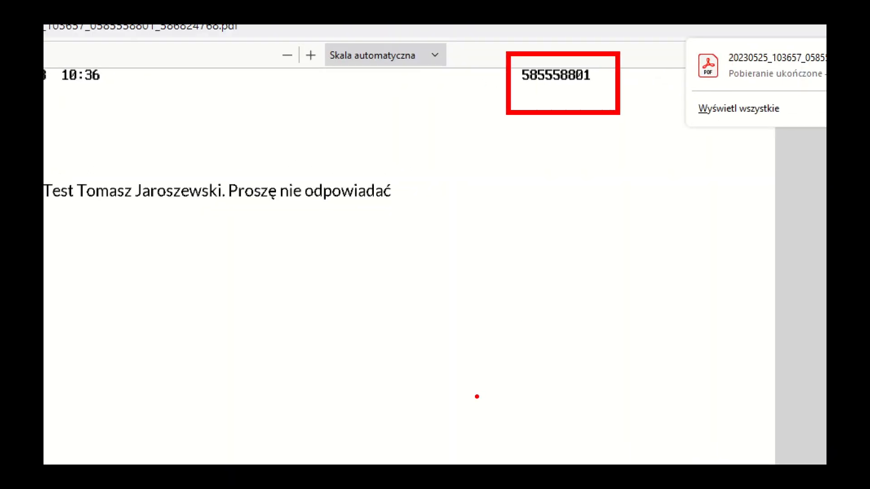
{"action": "key", "text": "Escape"}
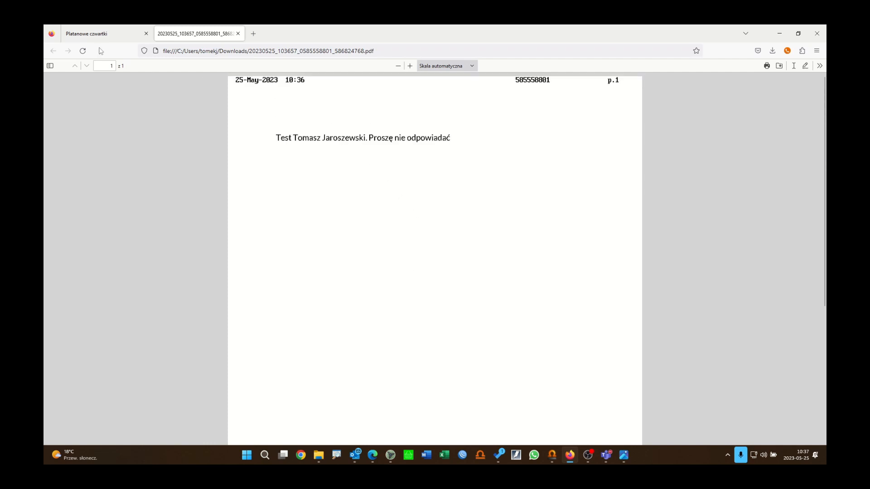
{"action": "left_click", "coordinate": [106, 35]}
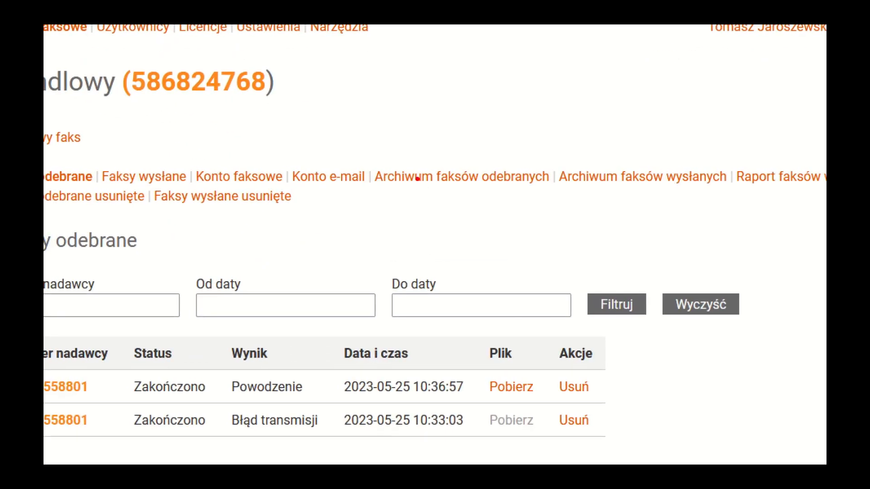
Step: Delete the 10:36:57 Powodzenie fax and view it in the Faksy odebrane usunięte list
{"action": "left_click_drag", "start_coordinate": [357, 159], "coordinate": [553, 205]}
{"action": "mouse_move", "coordinate": [551, 153]}
{"action": "left_mouse_down"}
{"action": "mouse_move", "coordinate": [697, 215]}
{"action": "mouse_move", "coordinate": [735, 217]}
{"action": "left_mouse_up"}
{"action": "key", "text": "Escape"}
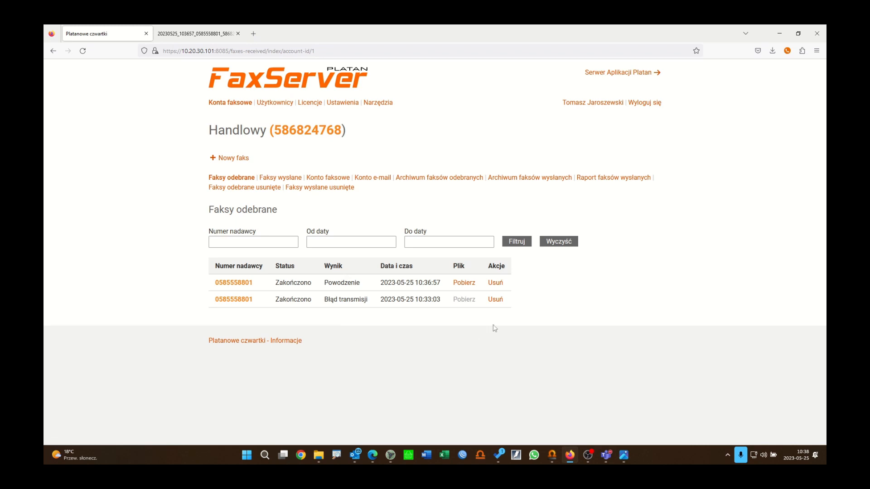
{"action": "left_click", "coordinate": [499, 300]}
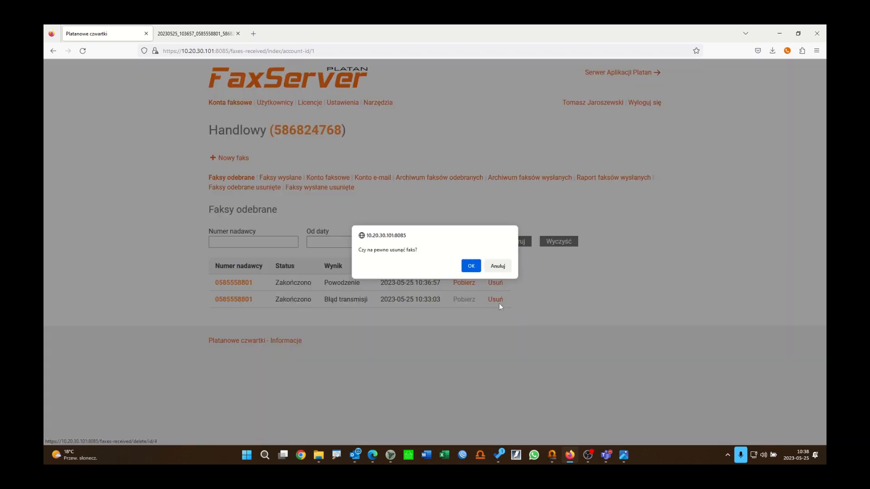
{"action": "left_click", "coordinate": [471, 265]}
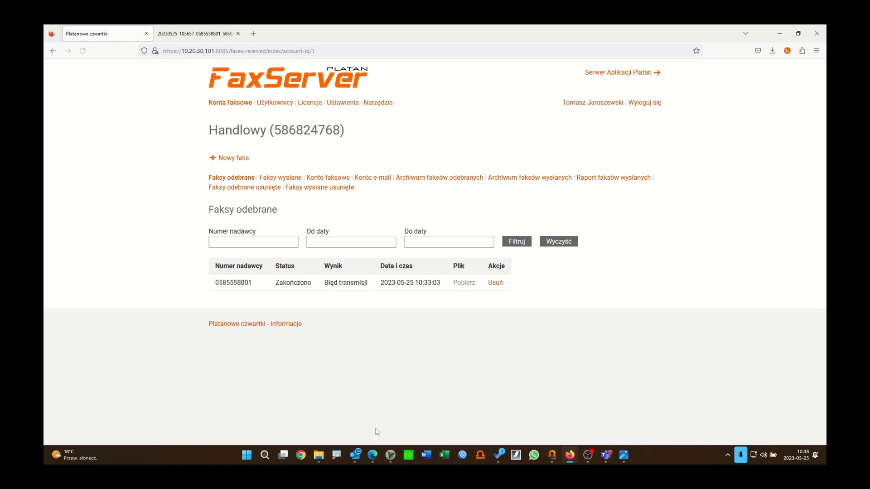
{"action": "left_click", "coordinate": [245, 188]}
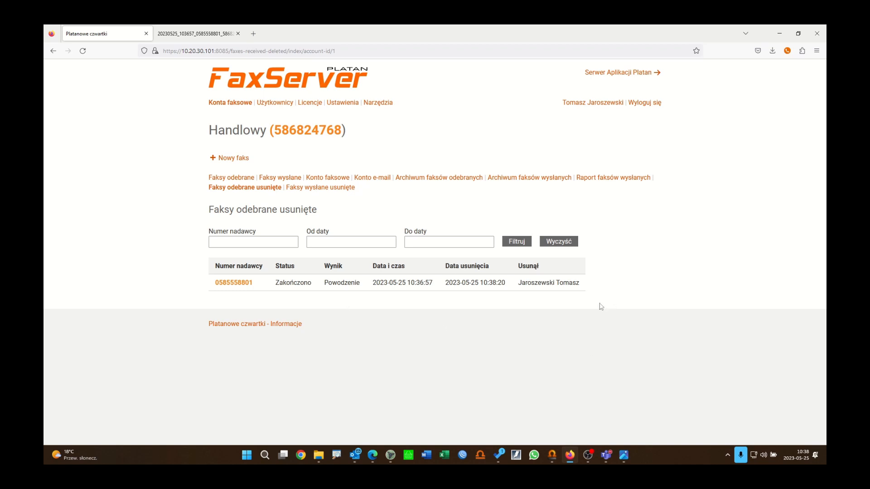
Step: Create a new Raport faksów wysłanych for all users (Wszyscy) covering 2023-05-25
{"action": "left_click", "coordinate": [614, 178]}
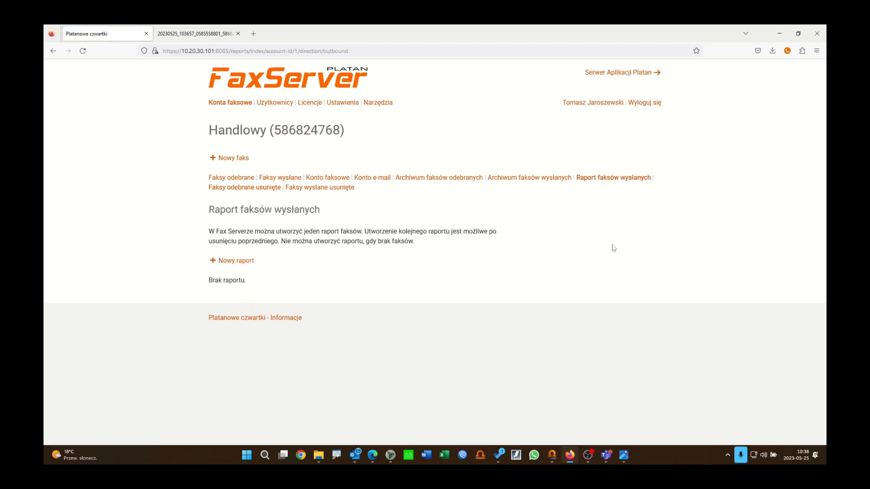
{"action": "left_click", "coordinate": [244, 262]}
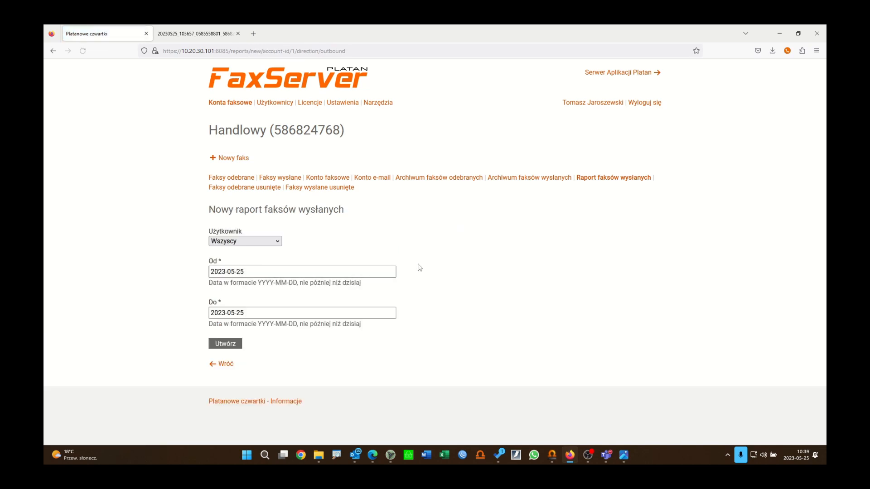
{"action": "left_click", "coordinate": [243, 242]}
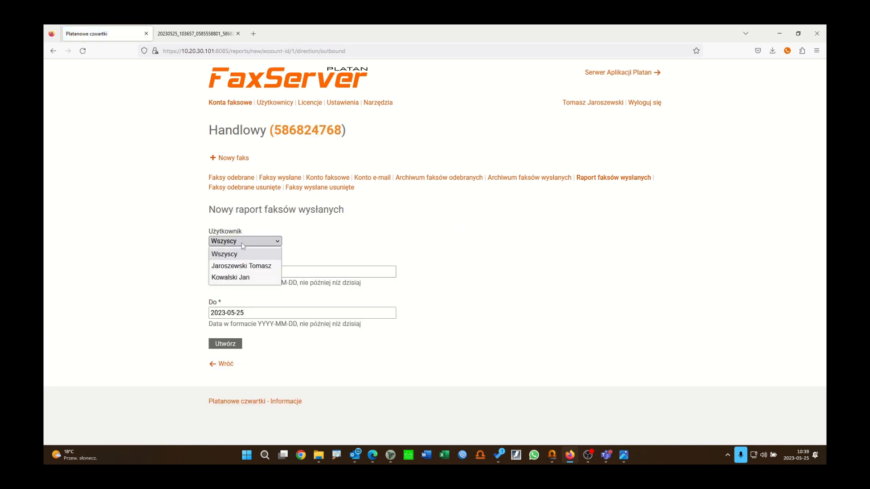
{"action": "left_click", "coordinate": [243, 246]}
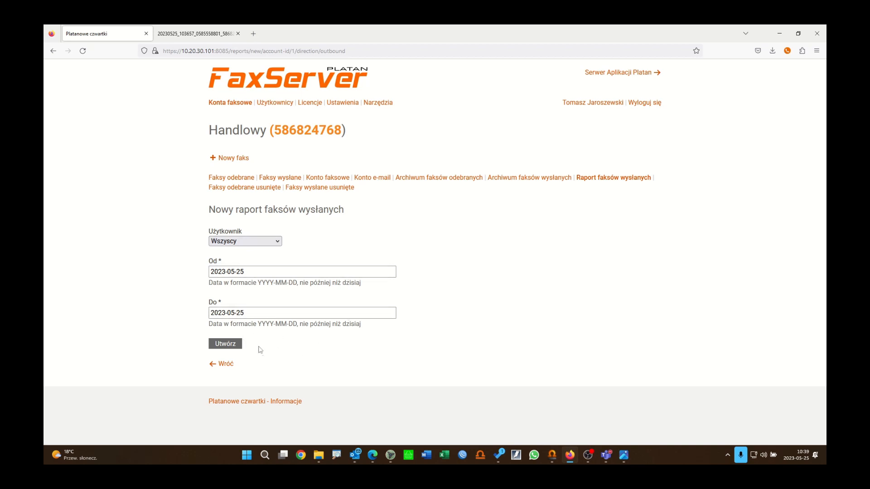
{"action": "left_click", "coordinate": [224, 346]}
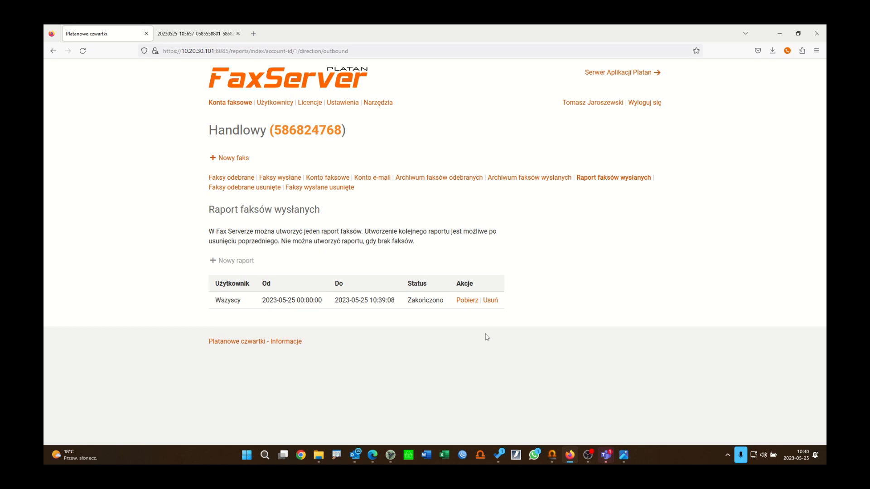
Step: Download the report CSV, open it in Excel with autofit columns, then close without saving
{"action": "left_click", "coordinate": [470, 300]}
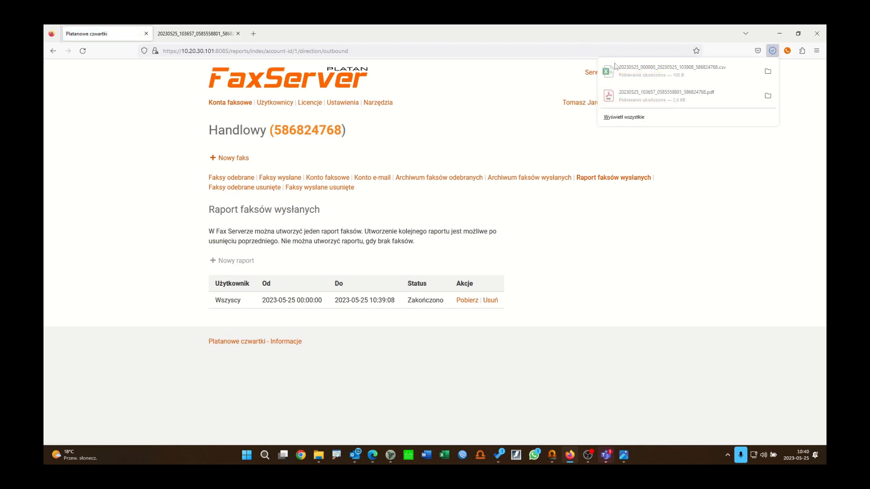
{"action": "double_click", "coordinate": [653, 77]}
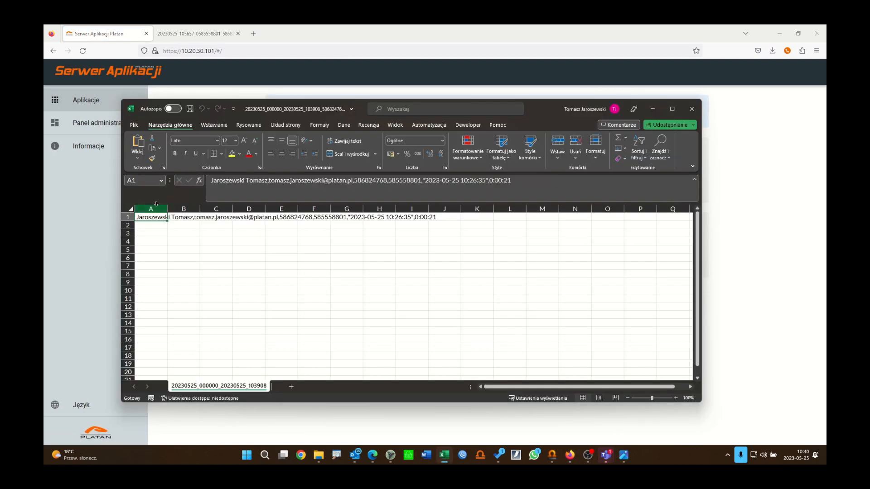
{"action": "left_click", "coordinate": [130, 209]}
{"action": "double_click", "coordinate": [199, 209]}
{"action": "left_click", "coordinate": [236, 282]}
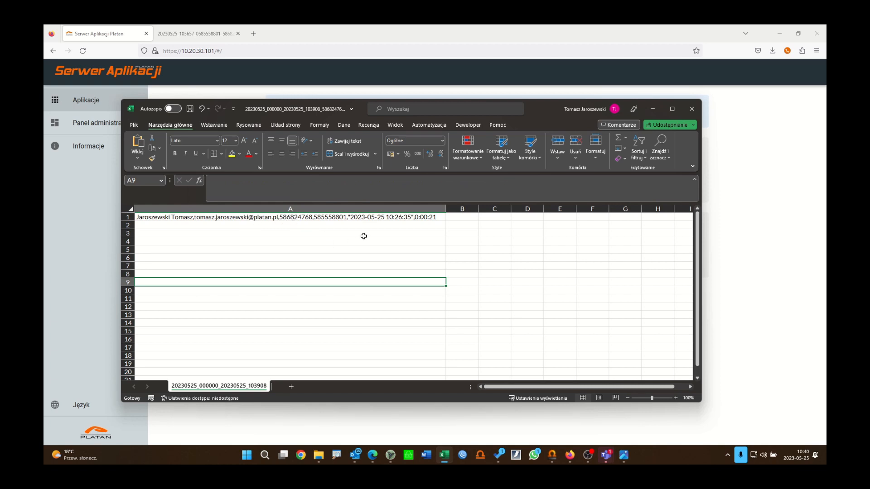
{"action": "left_click", "coordinate": [692, 109]}
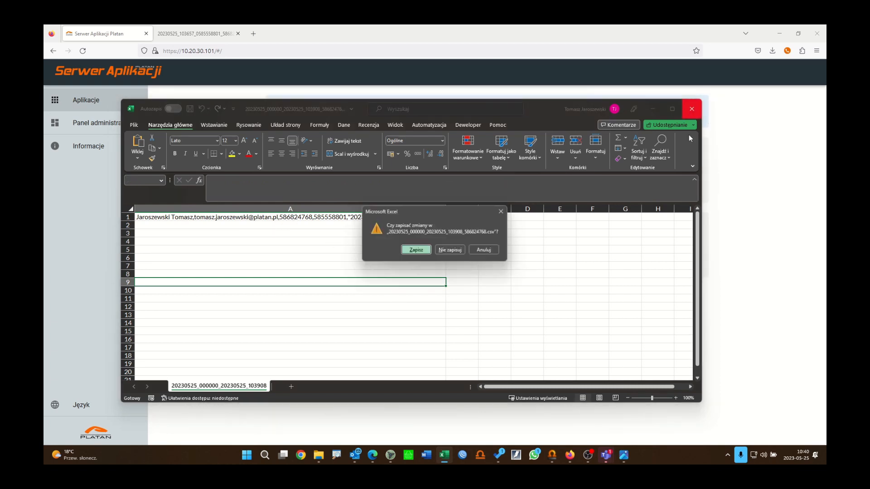
{"action": "left_click", "coordinate": [448, 251]}
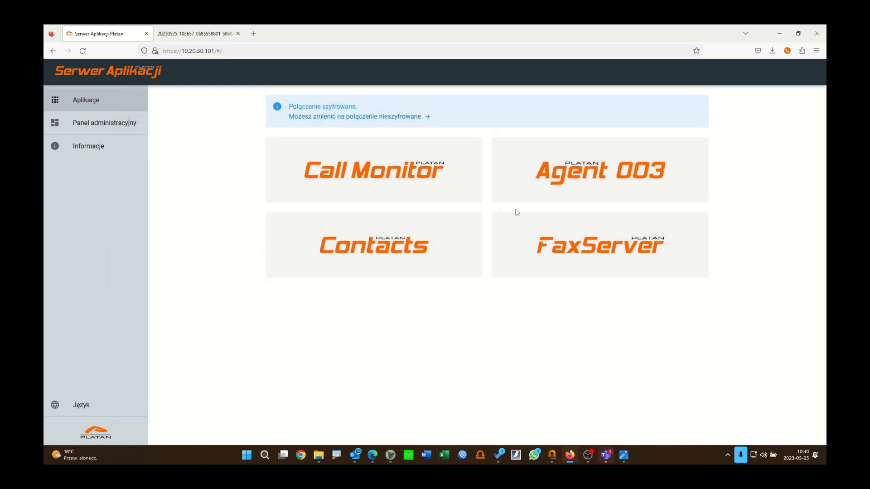